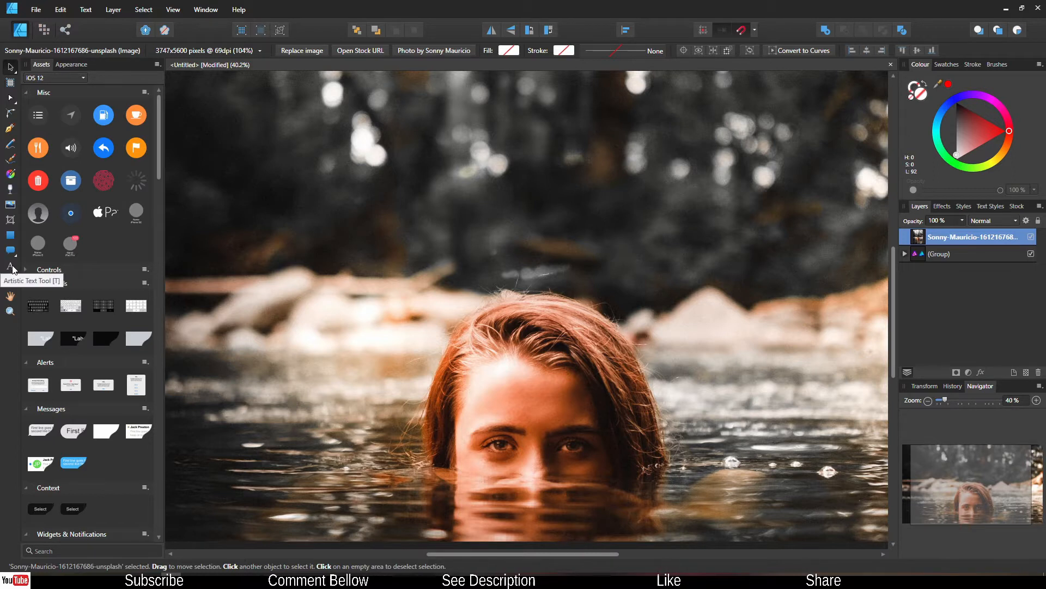
# Add the artistic text "SPYWOMAN" at about 542 pt across the dark trees above the woman's head
pyautogui.click(10, 267)
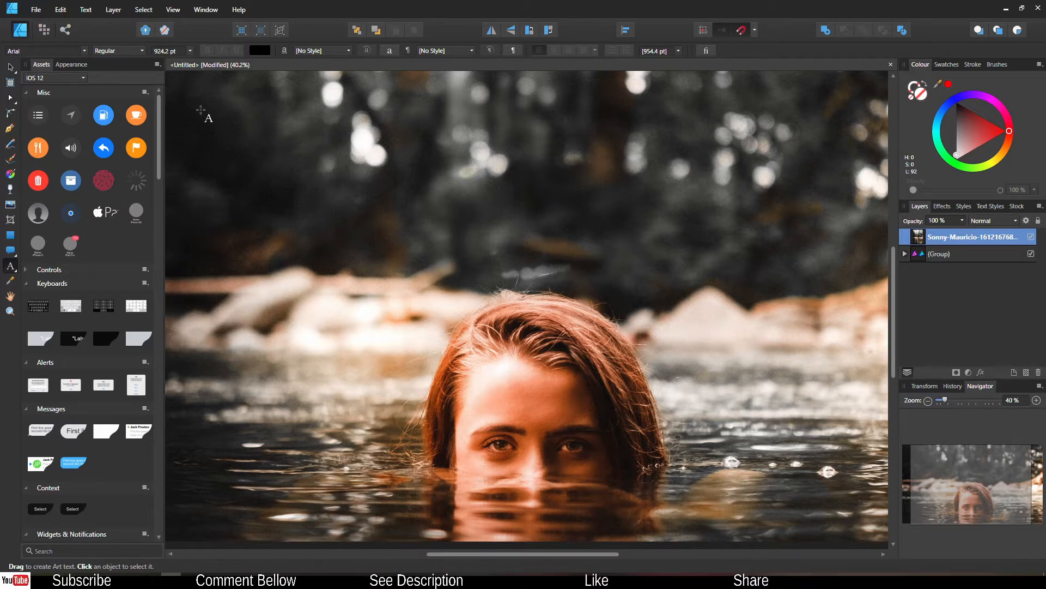
pyautogui.moveTo(200, 110); pyautogui.dragTo(294, 195)
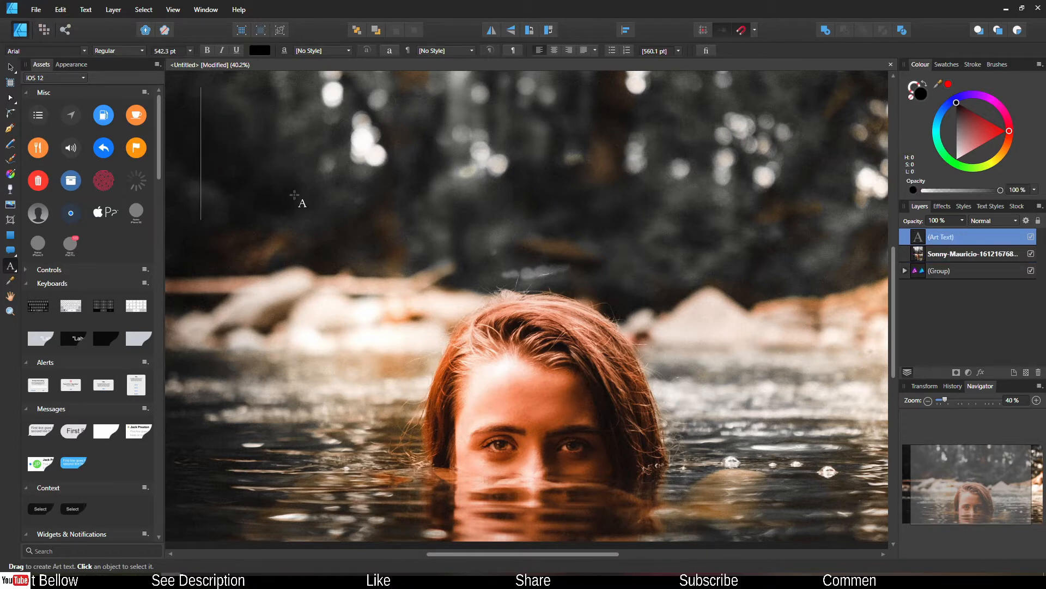
pyautogui.write('SK')
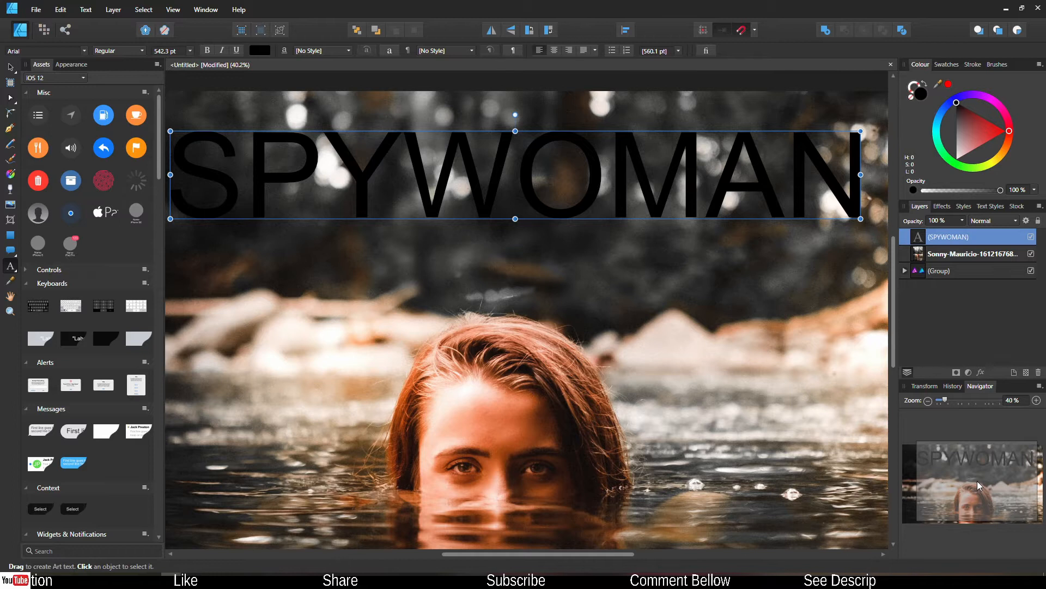
# Change the font of the whole SPYWOMAN text to Cabin Sketch
pyautogui.hotkey('ctrl', 'a')
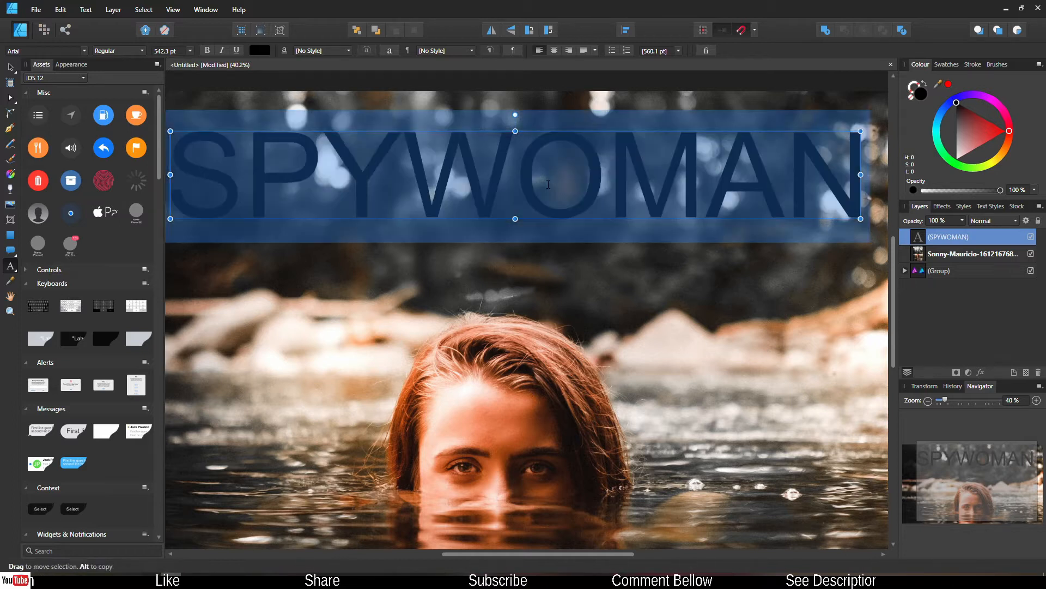
pyautogui.click(84, 50)
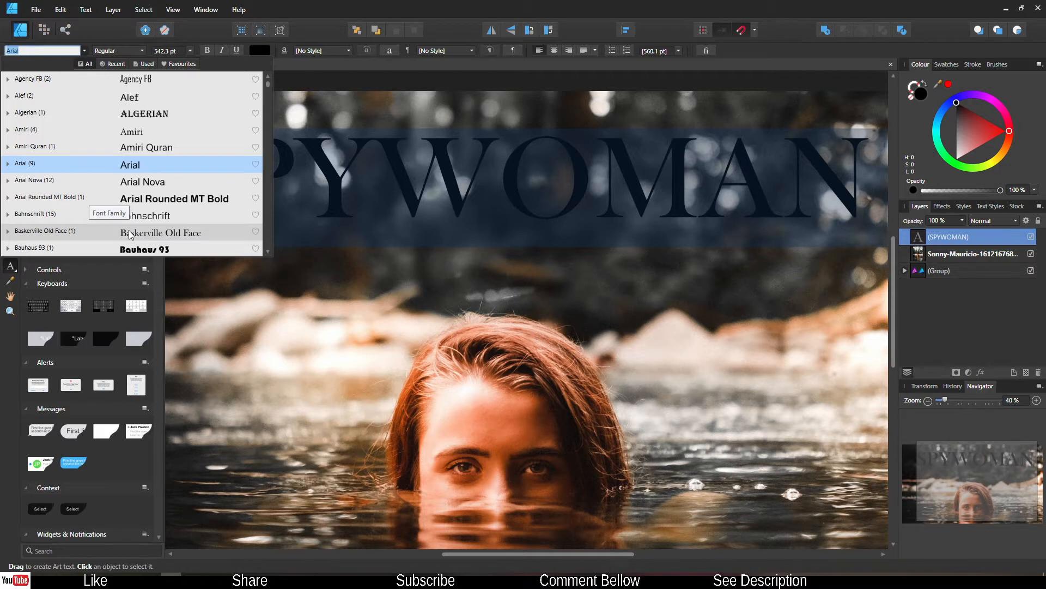
pyautogui.scroll(-3, 129, 234)
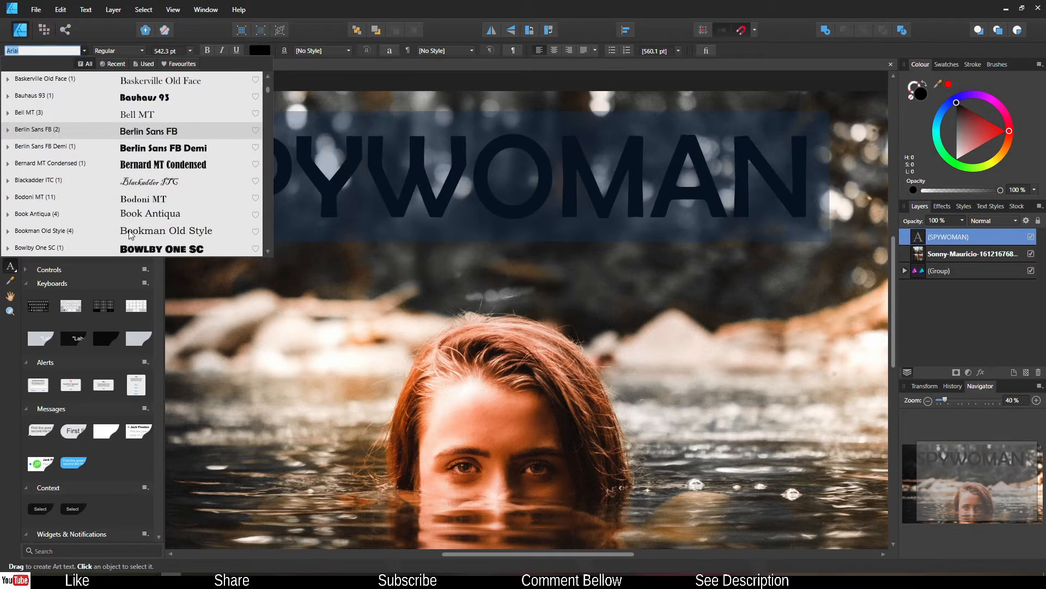
pyautogui.scroll(-1, 129, 235)
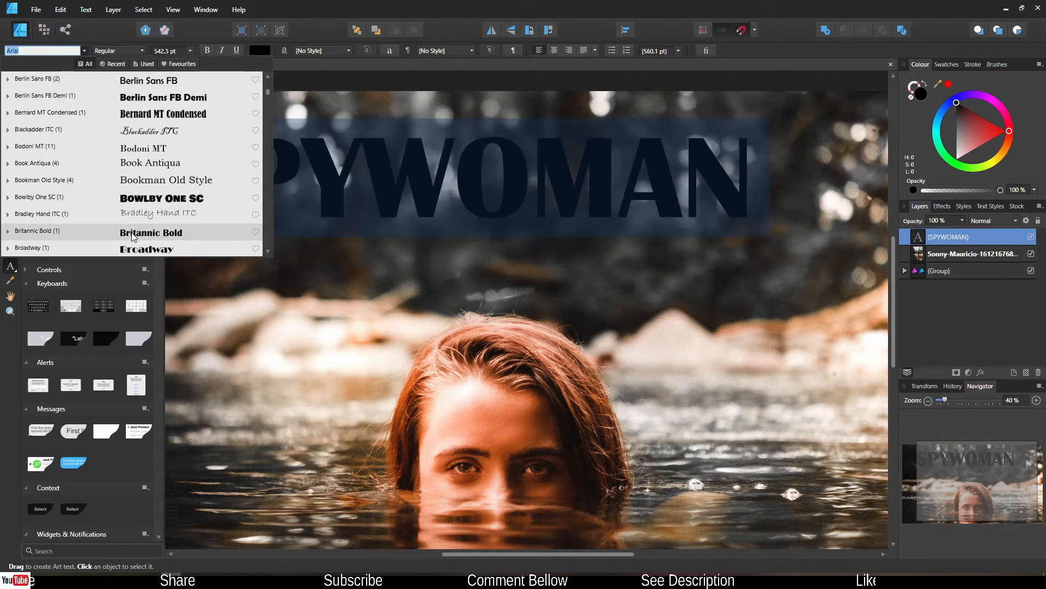
pyautogui.scroll(-1, 136, 226)
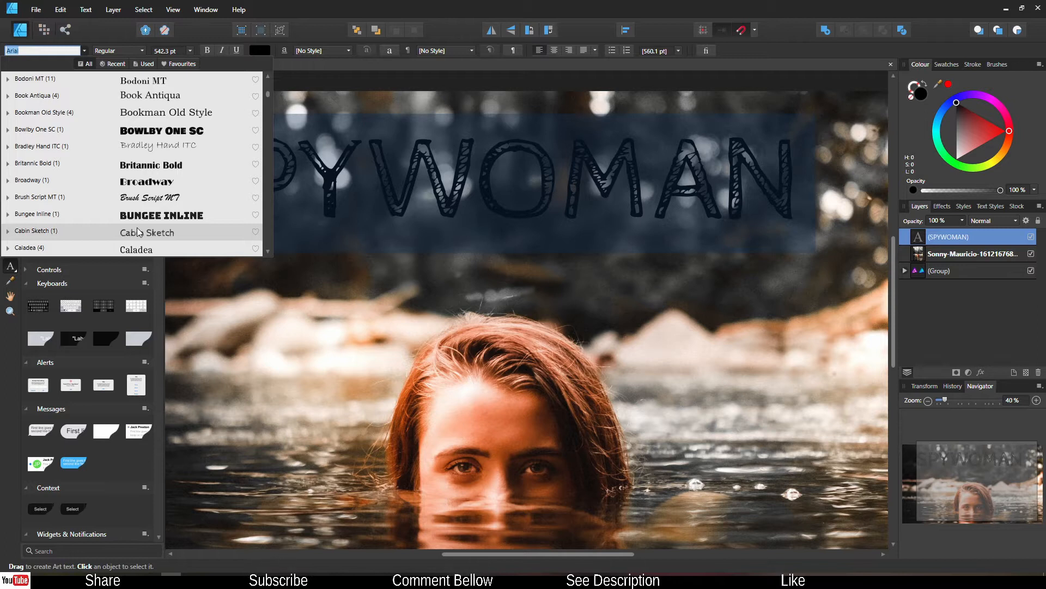
pyautogui.click(138, 232)
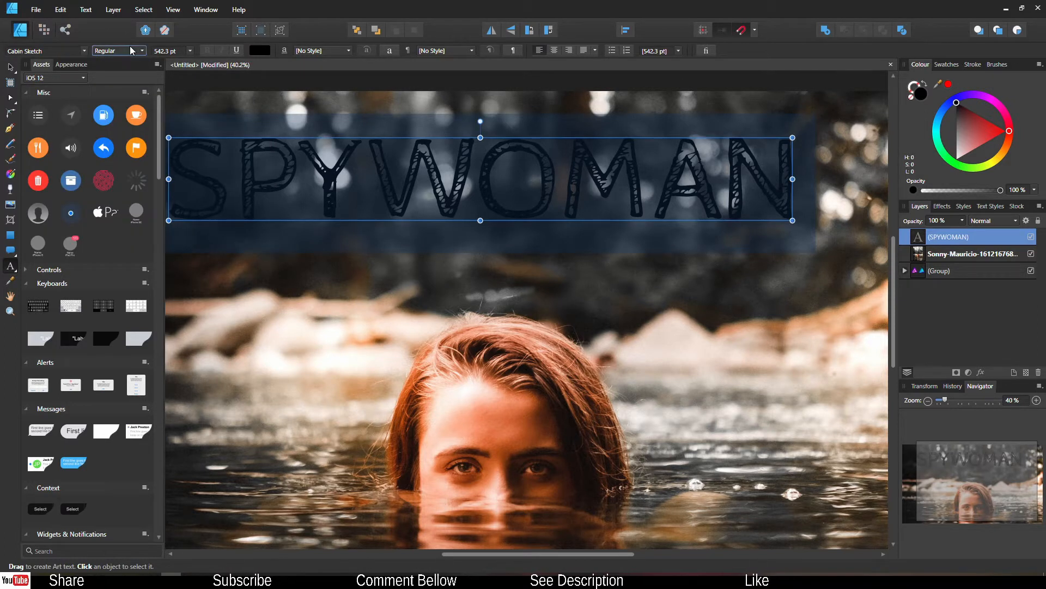
# Draw a tear shape beside the woman's head, below the end of the title, and set its blend mode to Multiply
pyautogui.click(13, 254)
pyautogui.click(43, 472)
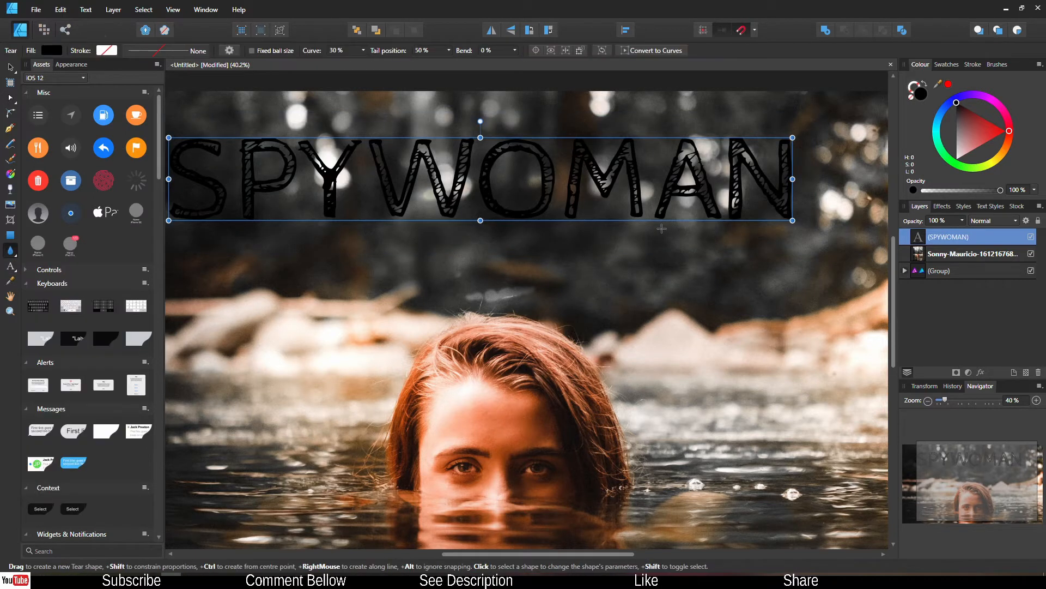
pyautogui.moveTo(788, 235); pyautogui.dragTo(671, 399)
pyautogui.moveTo(967, 475); pyautogui.dragTo(975, 480)
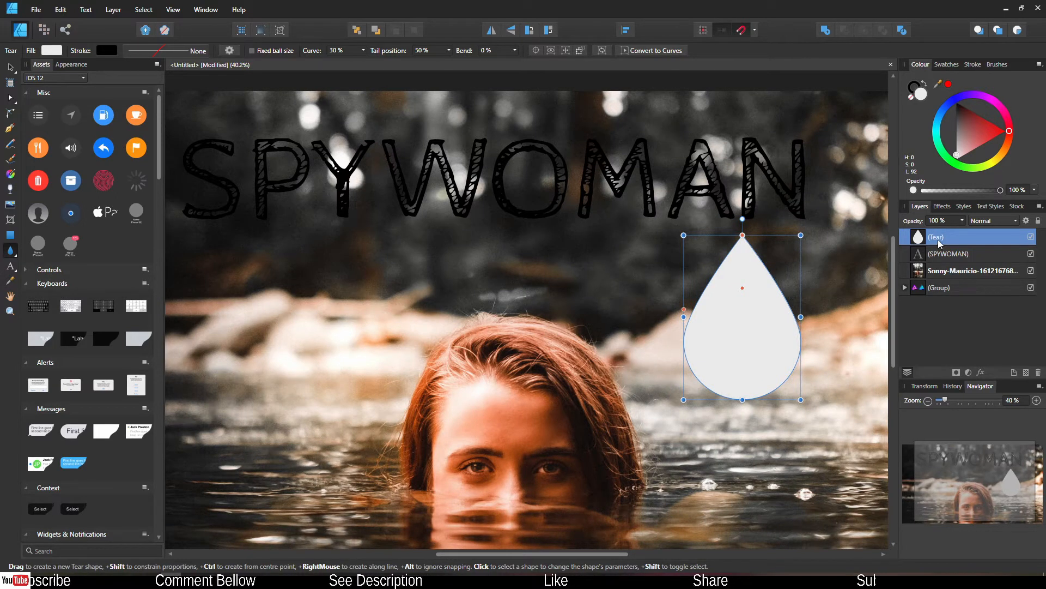
pyautogui.click(988, 221)
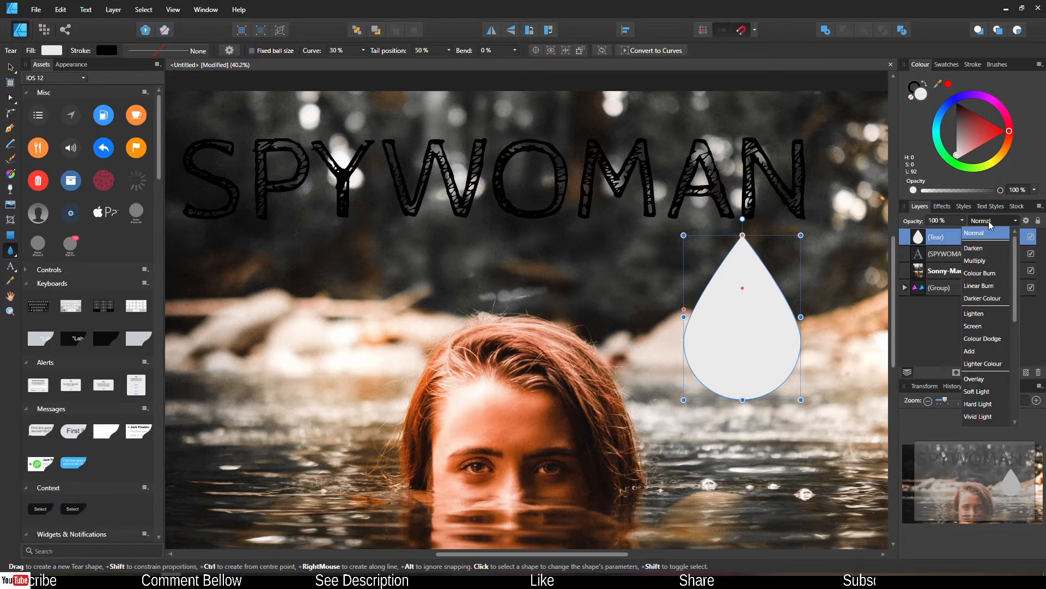
pyautogui.click(970, 261)
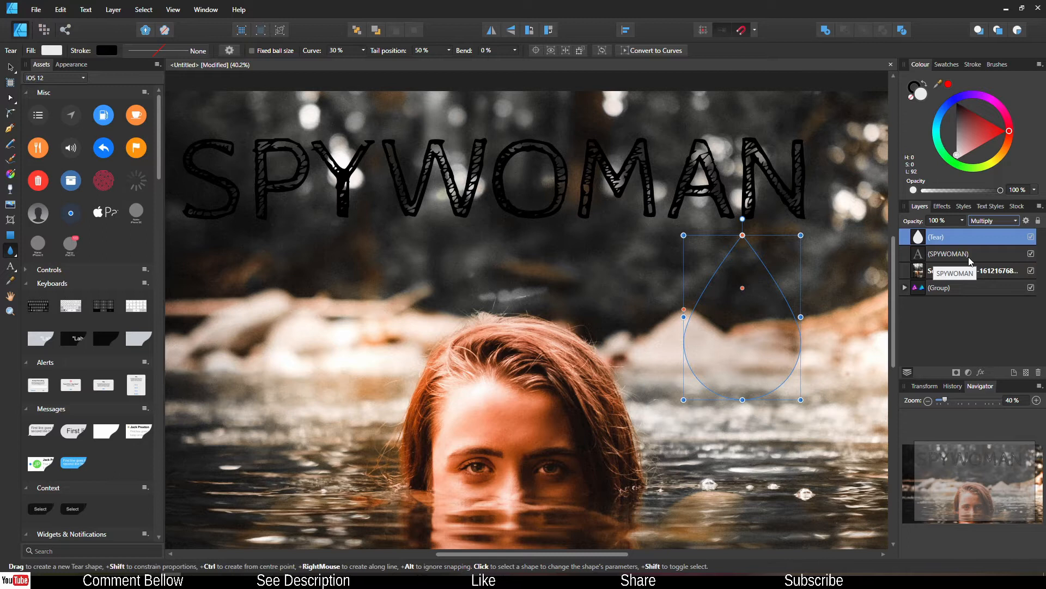
# Set the SPYWOMAN text layer's blend mode to Lighten
pyautogui.click(923, 255)
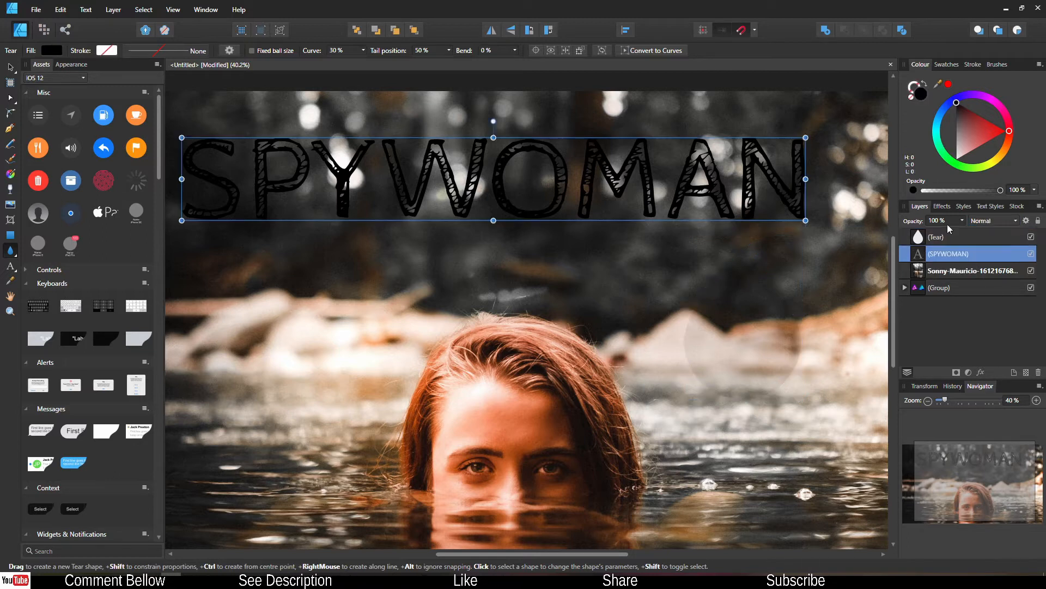
pyautogui.click(982, 220)
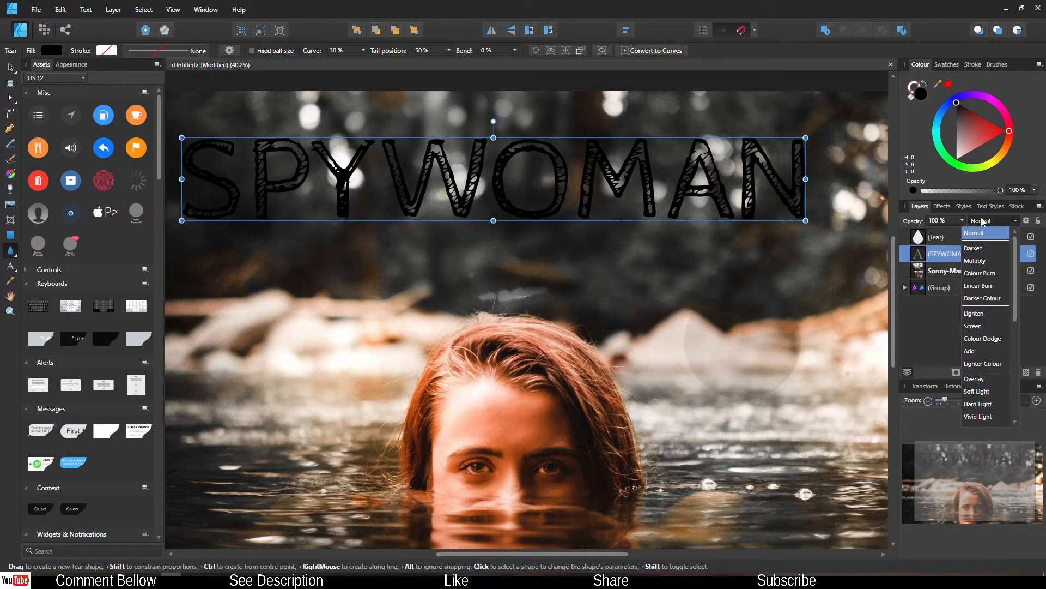
pyautogui.click(975, 314)
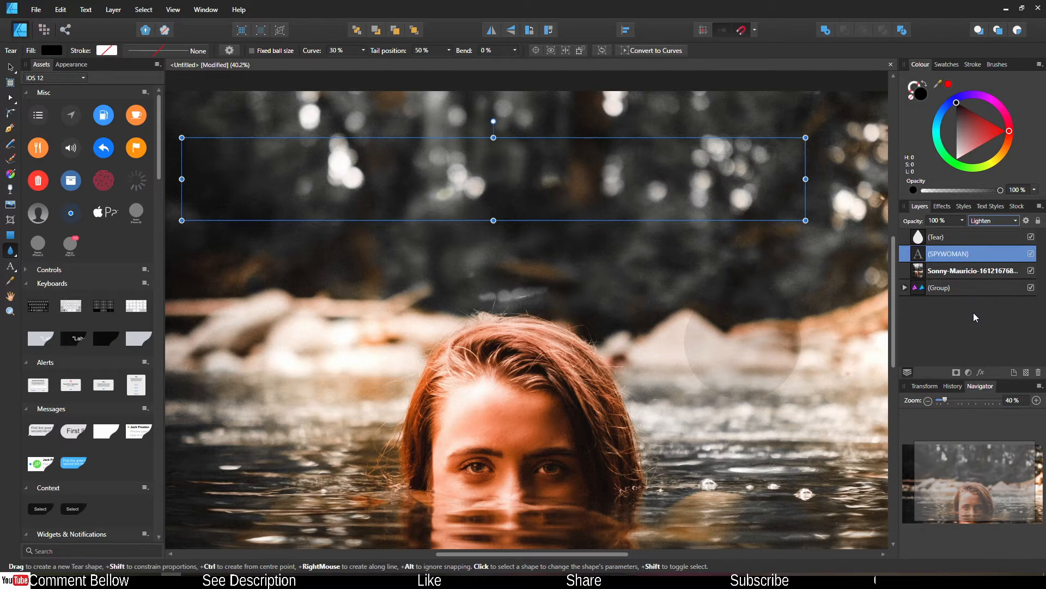
# Add a Pillow Bevel / Emboss layer effect to the SPYWOMAN text with a 35.9 px radius and 0 px soften
pyautogui.click(980, 374)
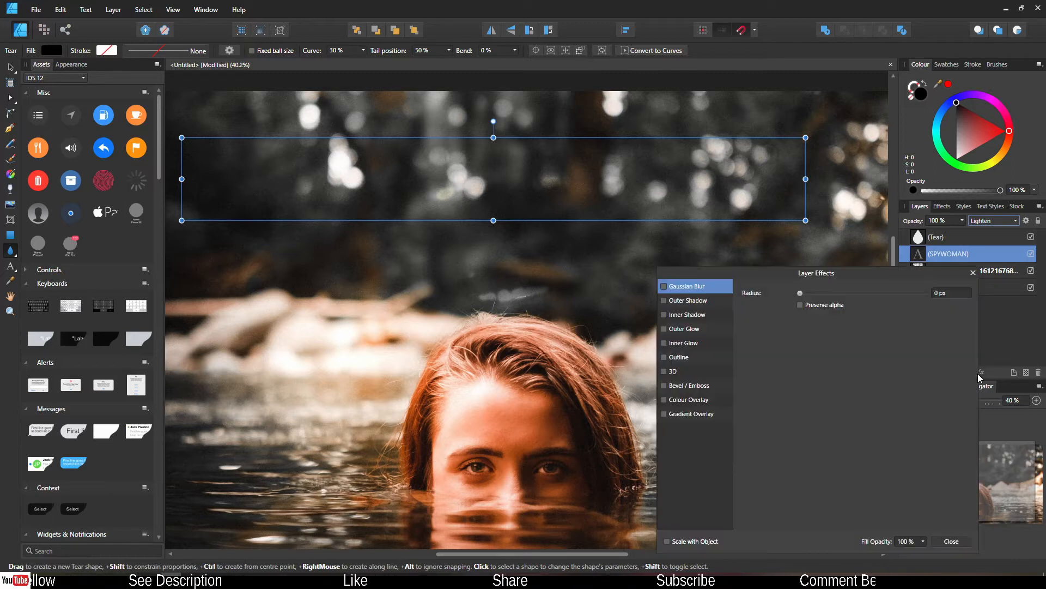
pyautogui.click(664, 386)
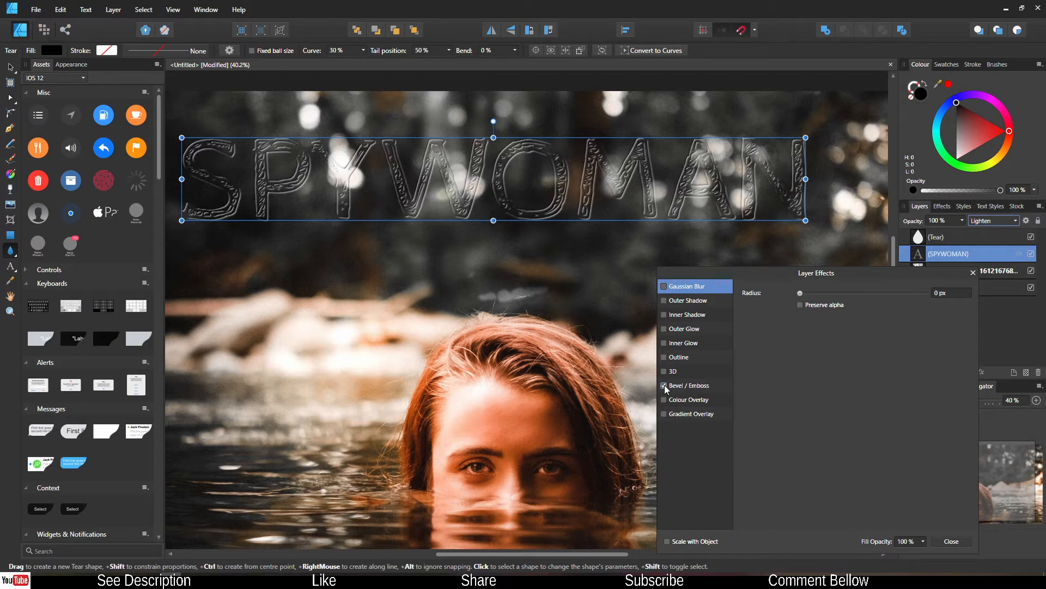
pyautogui.click(687, 386)
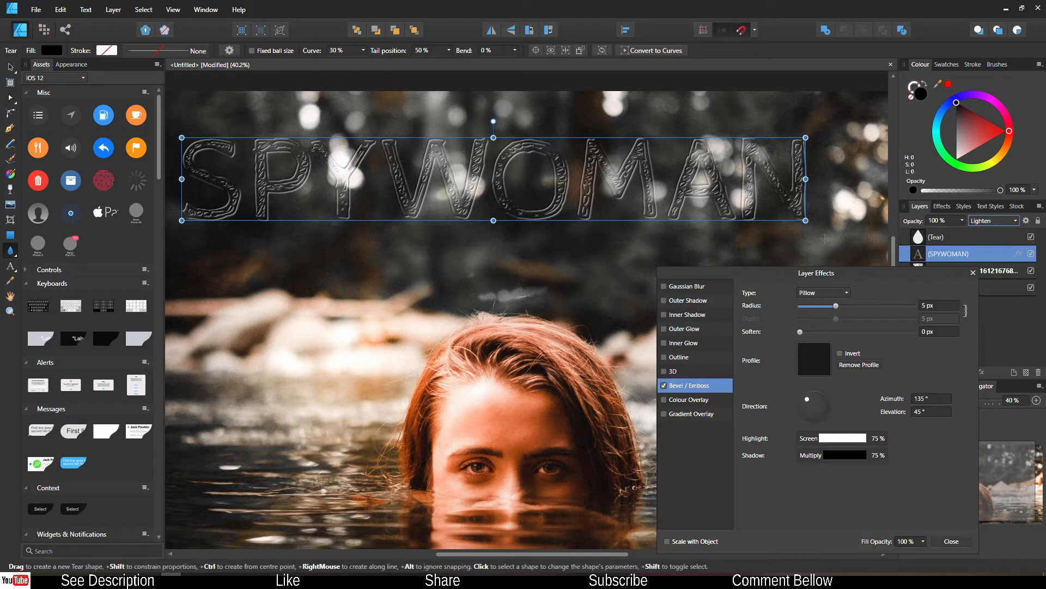
pyautogui.moveTo(835, 307); pyautogui.dragTo(882, 311)
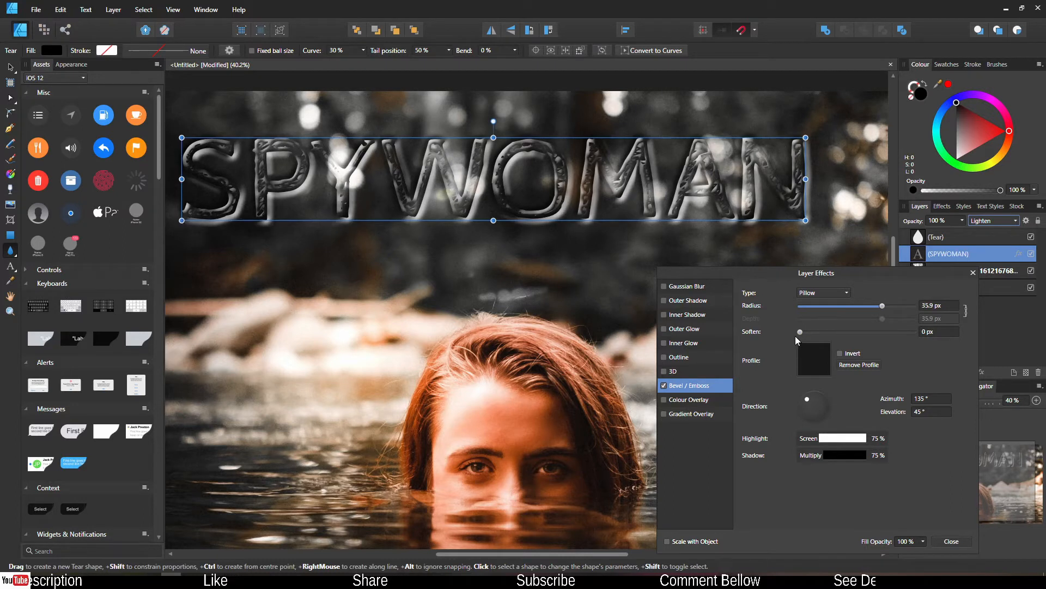
pyautogui.moveTo(808, 329)
pyautogui.mouseDown()
pyautogui.moveTo(832, 332)
pyautogui.moveTo(795, 335)
pyautogui.mouseUp()
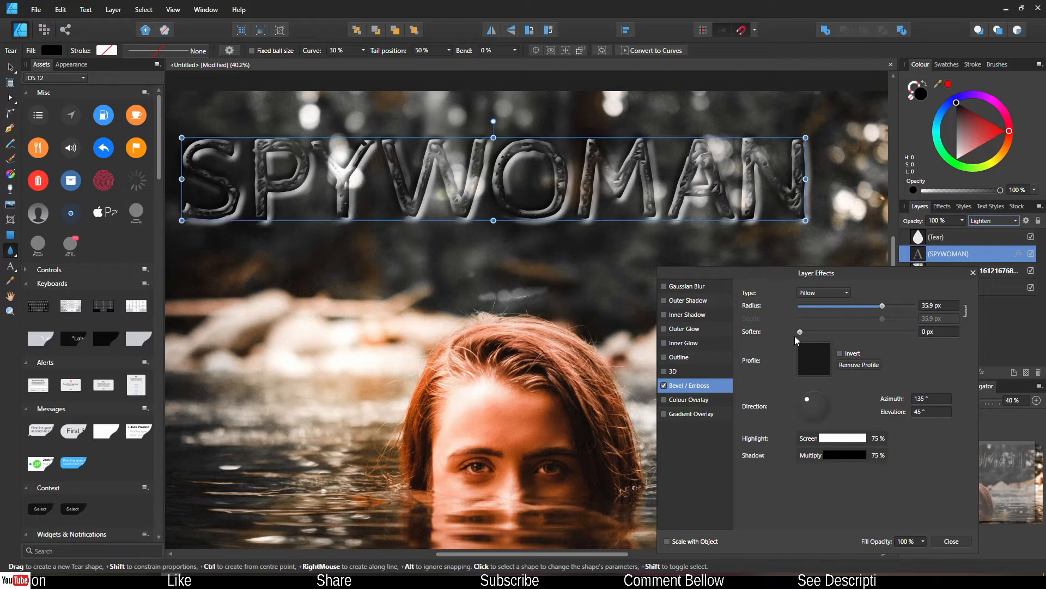
# Compare the standard bevel profiles on the text and apply the S-shaped curve
pyautogui.click(809, 359)
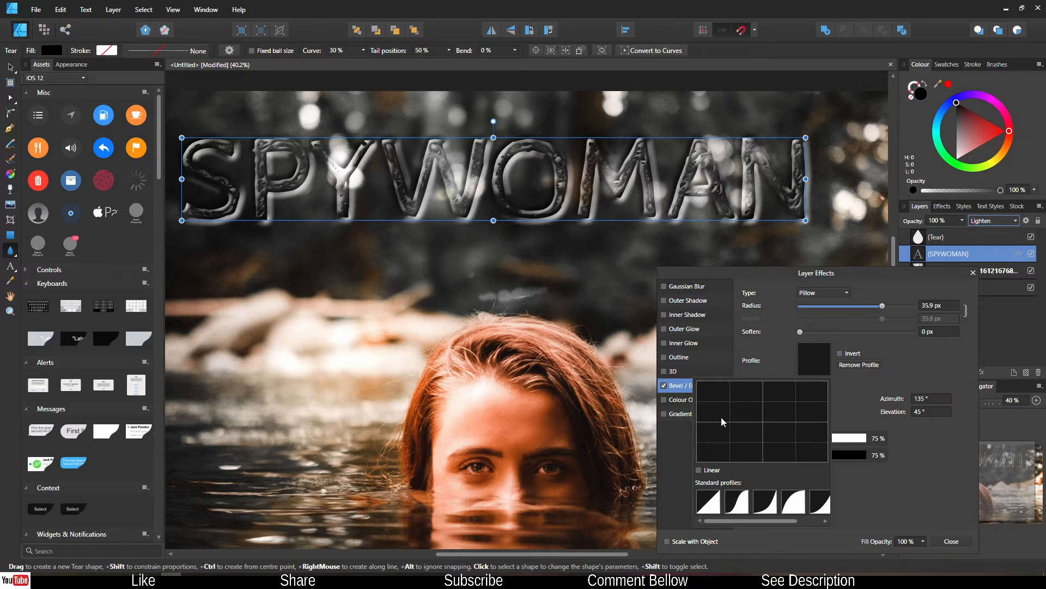
pyautogui.click(710, 501)
pyautogui.click(739, 502)
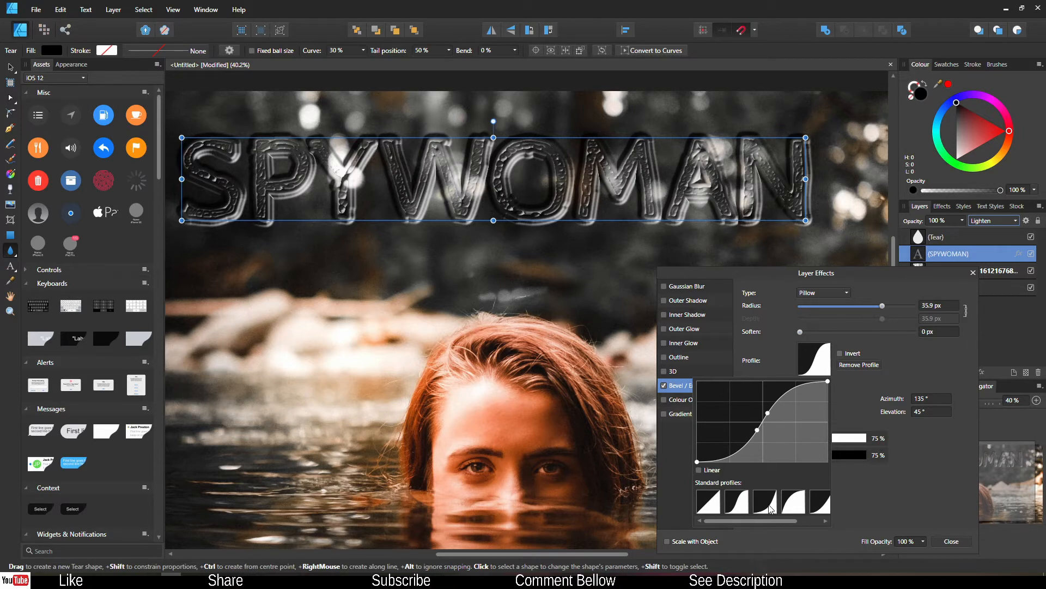
pyautogui.click(766, 501)
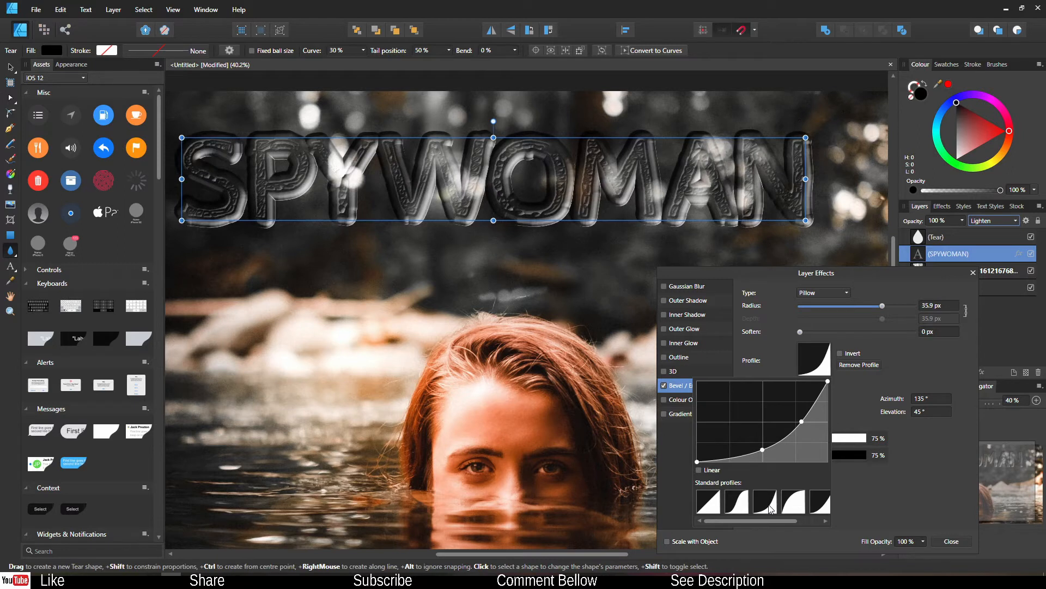
pyautogui.click(790, 507)
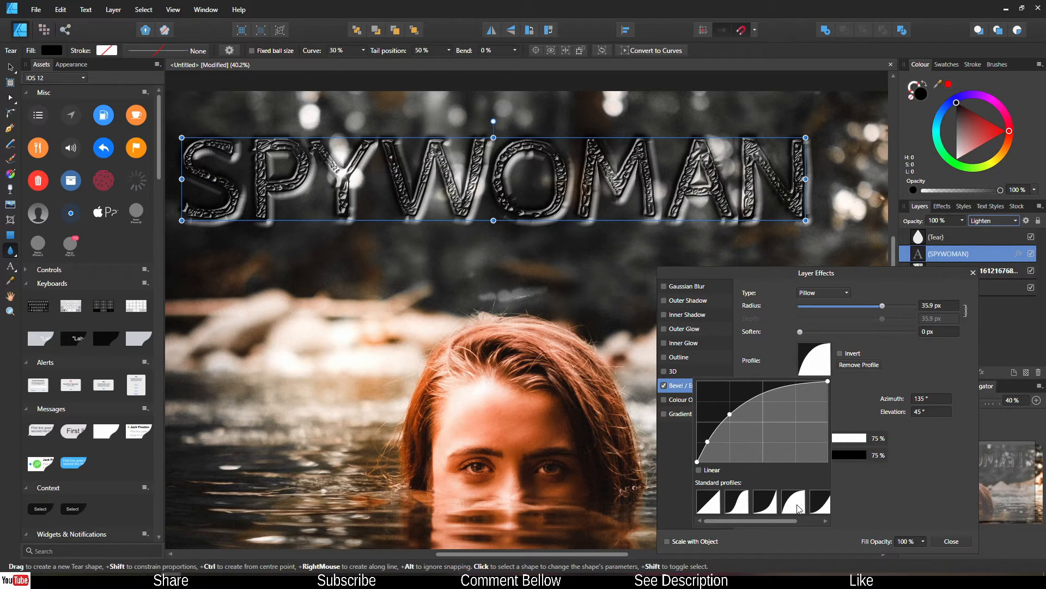
pyautogui.click(820, 510)
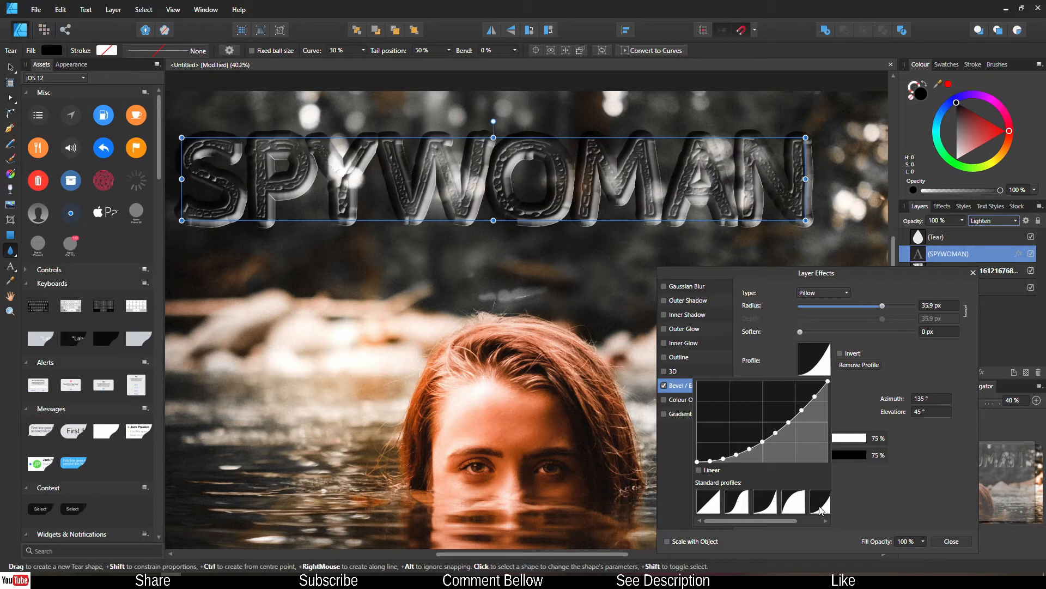
pyautogui.click(741, 503)
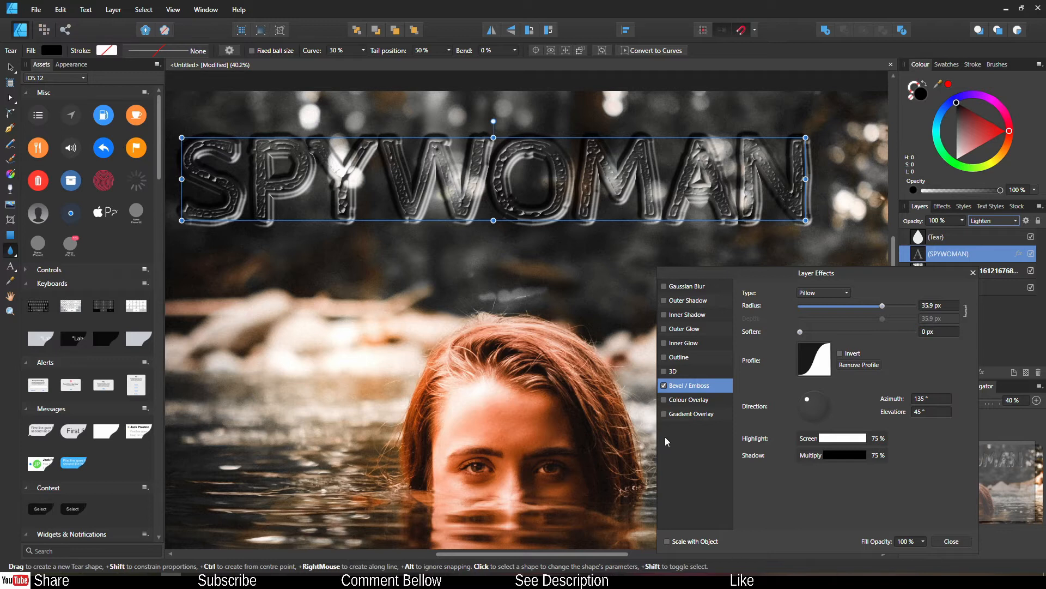
# Set the bevel's shadow colour to light orange, RGB 255, 174, 87
pyautogui.click(832, 455)
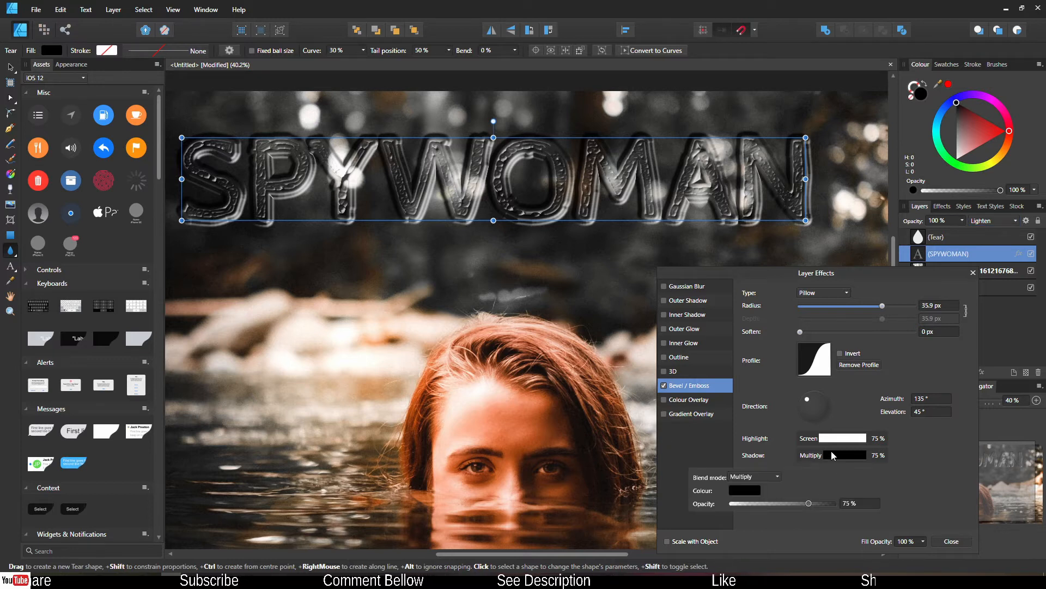
pyautogui.click(741, 491)
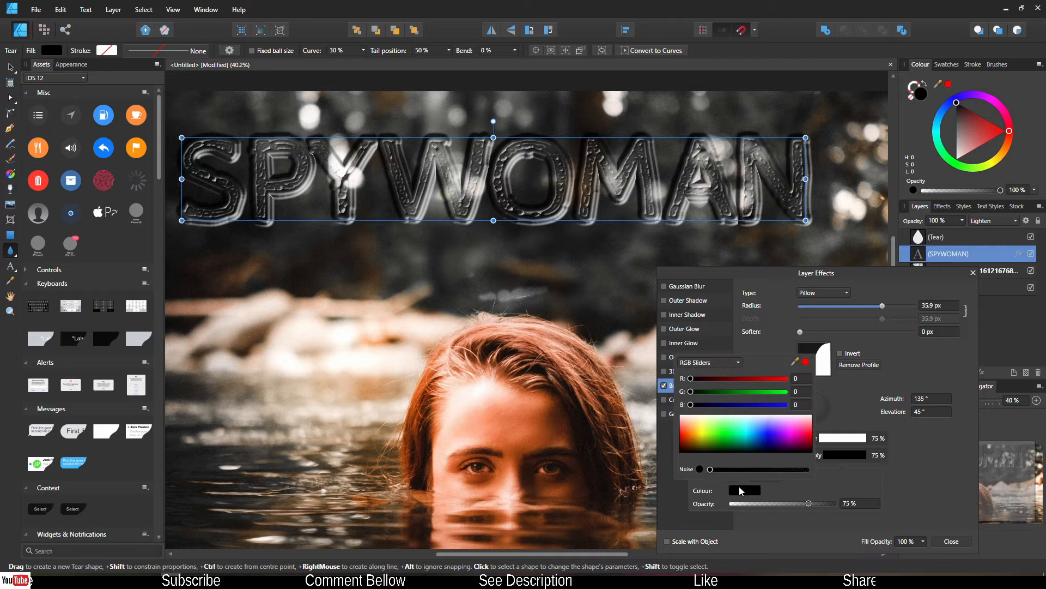
pyautogui.moveTo(698, 428)
pyautogui.mouseDown()
pyautogui.moveTo(795, 430)
pyautogui.moveTo(691, 428)
pyautogui.mouseUp()
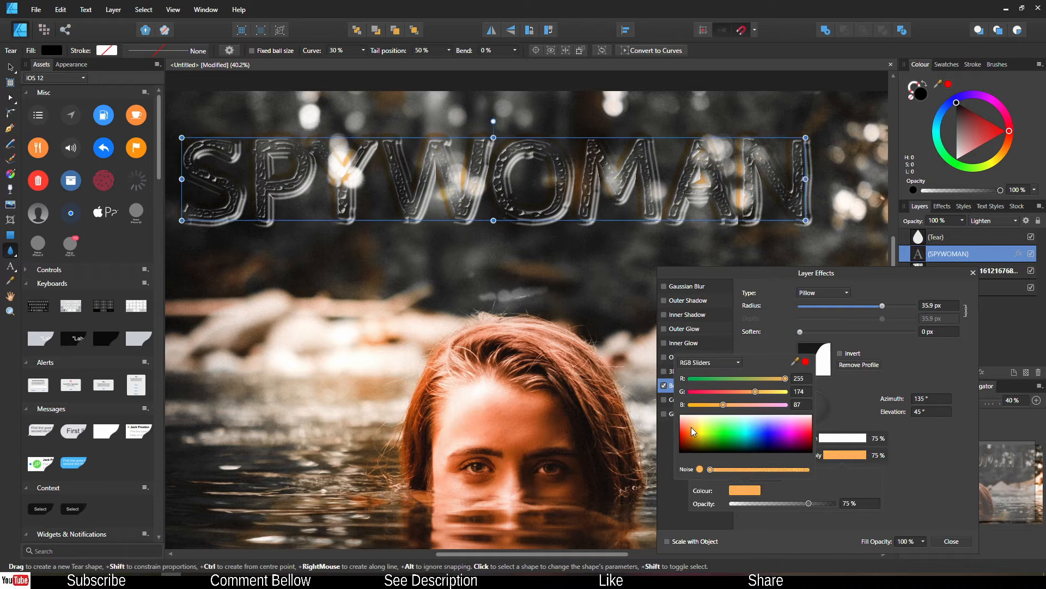
# Set the bevel's highlight colour to bright blue, RGB 51, 185, 255
pyautogui.click(843, 445)
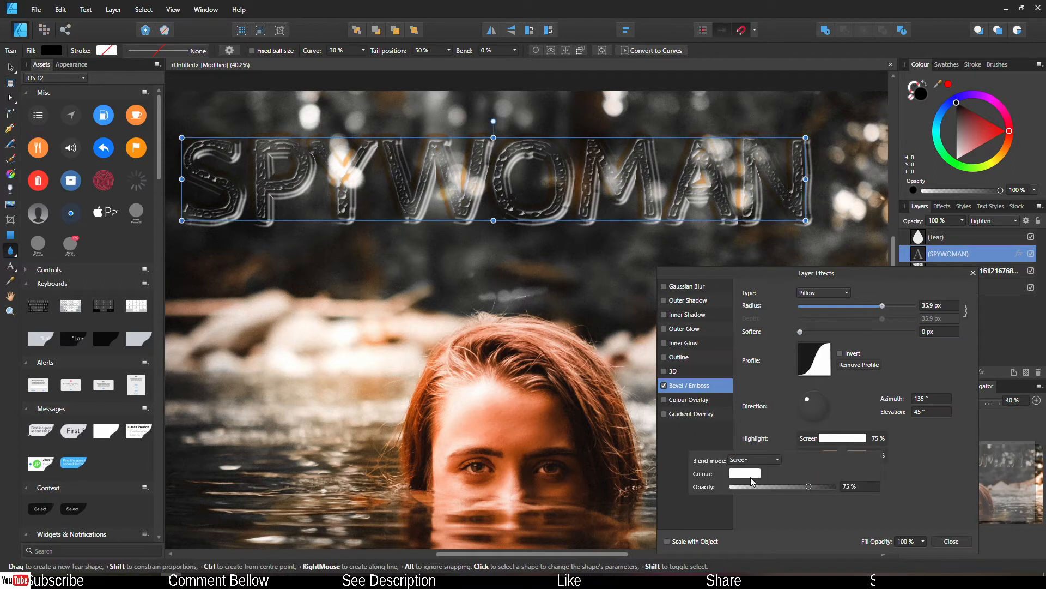
pyautogui.click(746, 475)
pyautogui.click(769, 420)
pyautogui.click(753, 414)
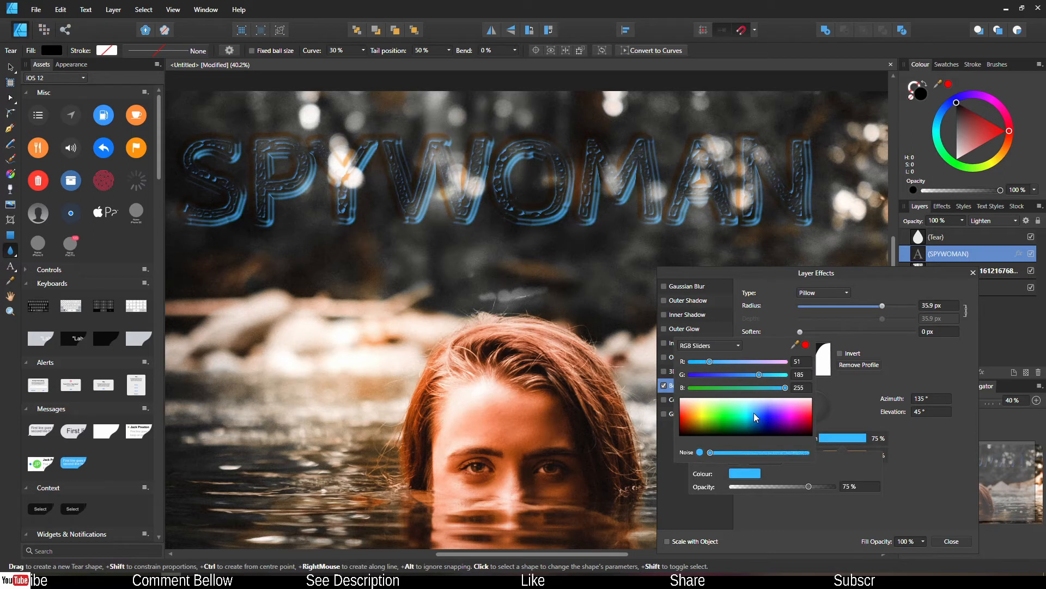
pyautogui.click(840, 410)
pyautogui.click(859, 417)
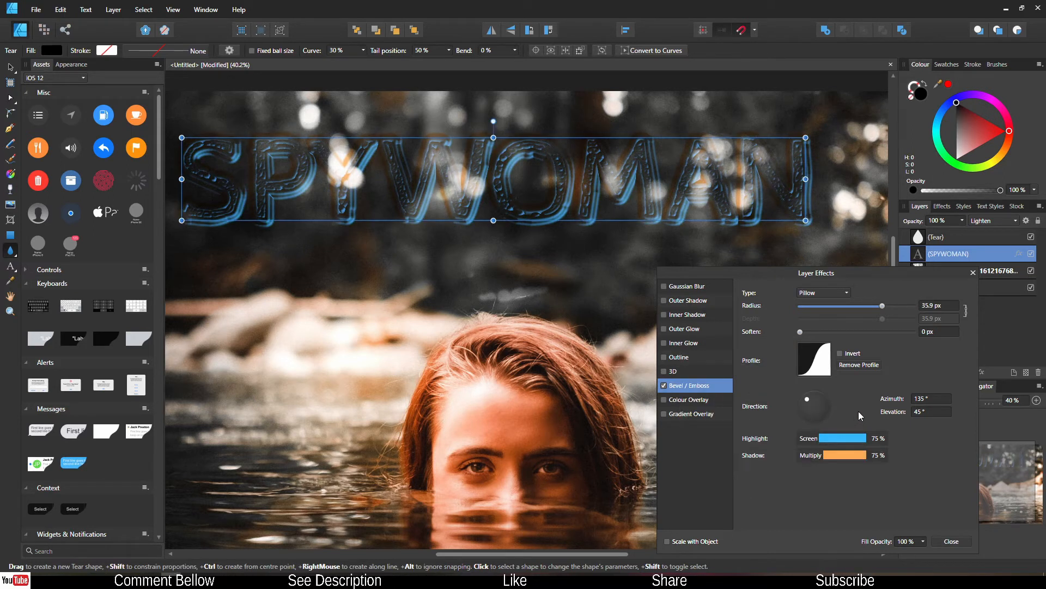
# Change the blend mode of the bevel's orange shadow to Normal
pyautogui.click(848, 455)
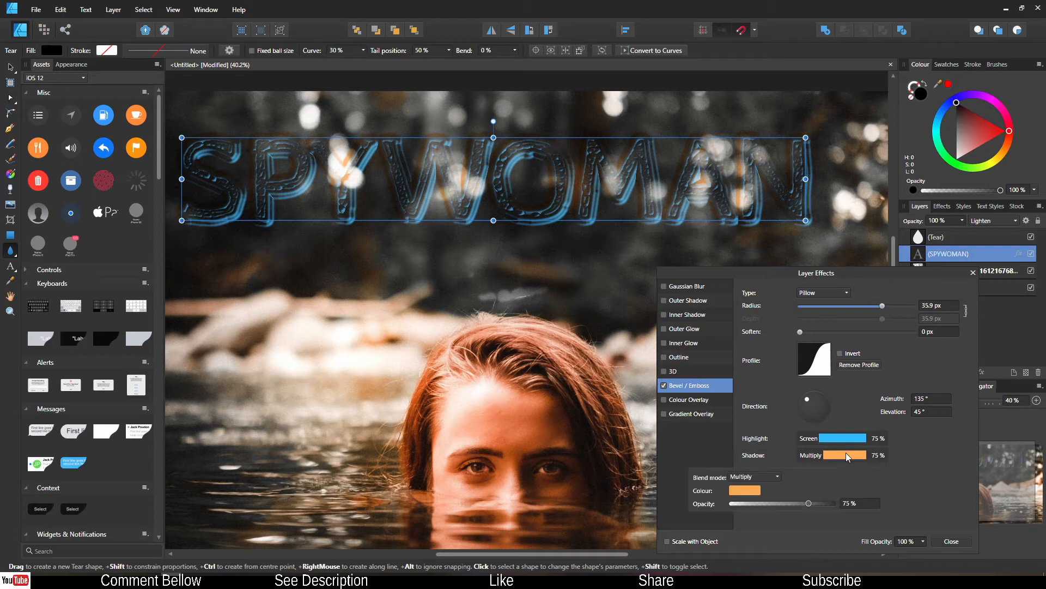
pyautogui.click(744, 478)
pyautogui.scroll(1, 750, 294)
pyautogui.click(743, 278)
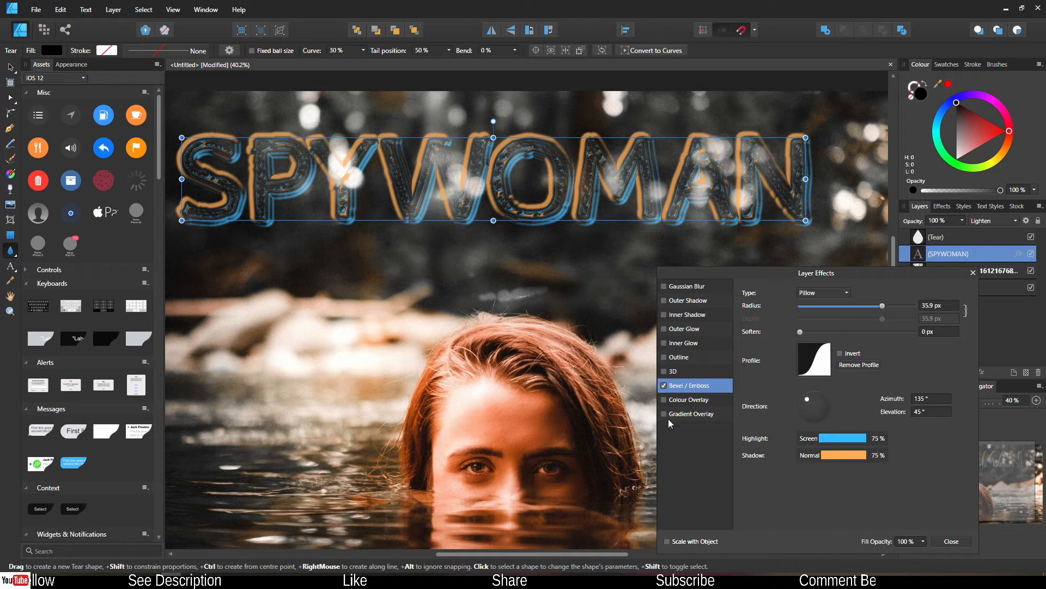
# Set the blend mode of the bevel's blue highlight to Normal and increase the bevel radius to 51.3 px
pyautogui.click(825, 442)
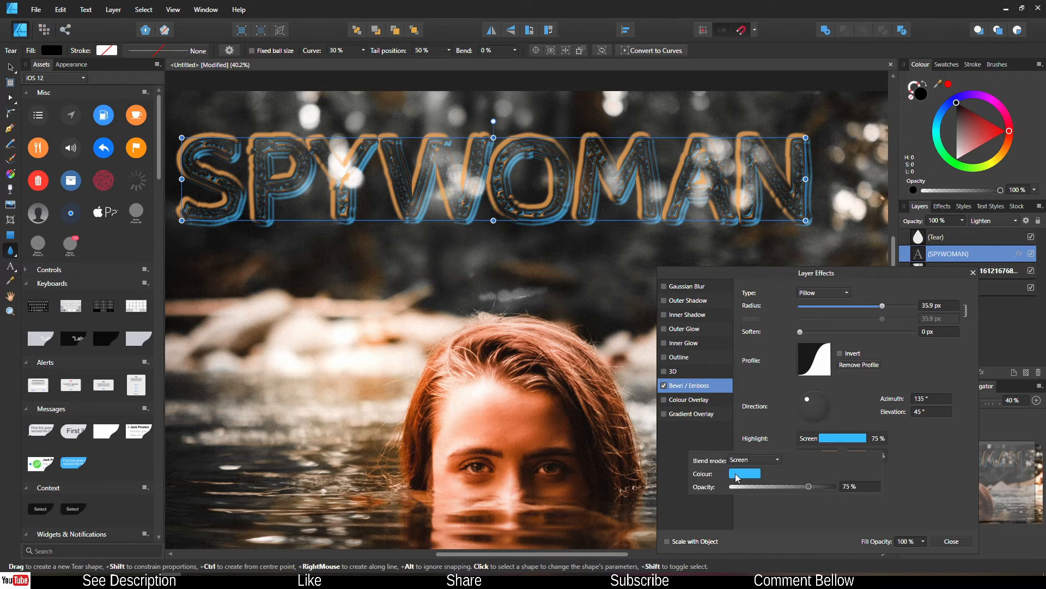
pyautogui.click(738, 459)
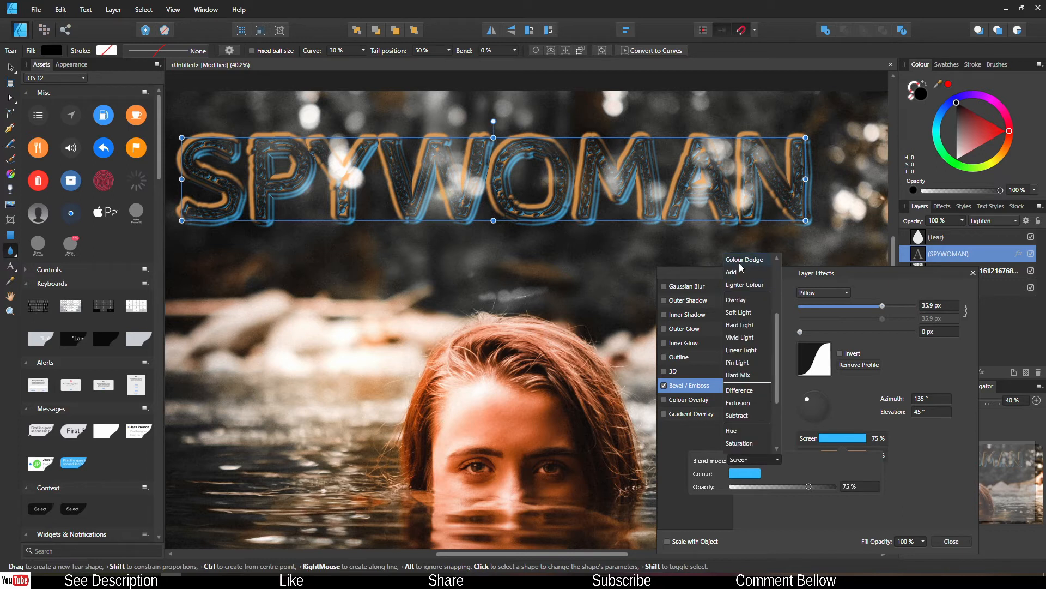
pyautogui.scroll(3, 740, 263)
pyautogui.click(737, 260)
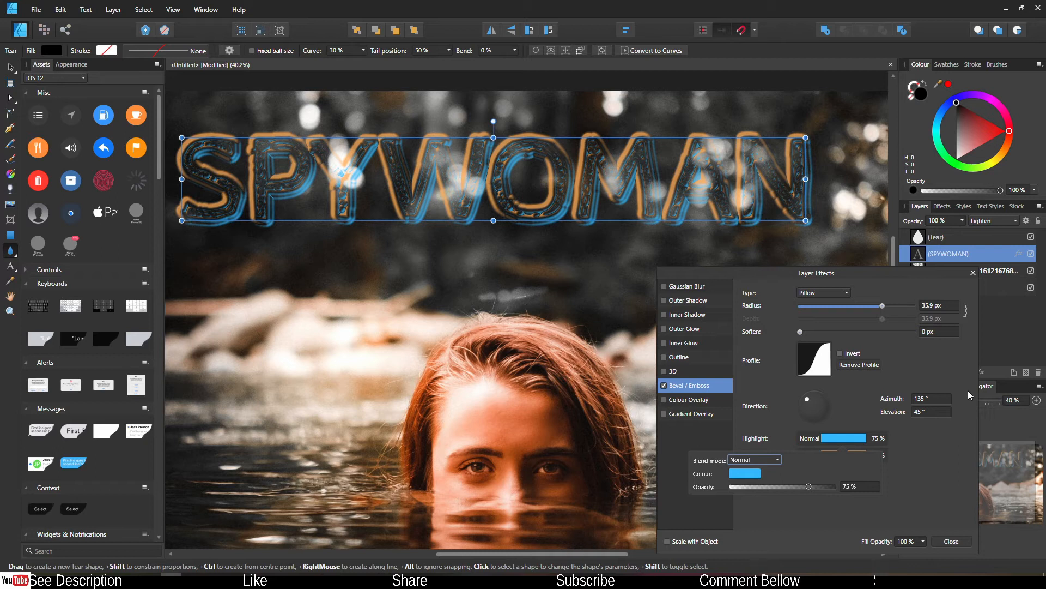
pyautogui.click(934, 502)
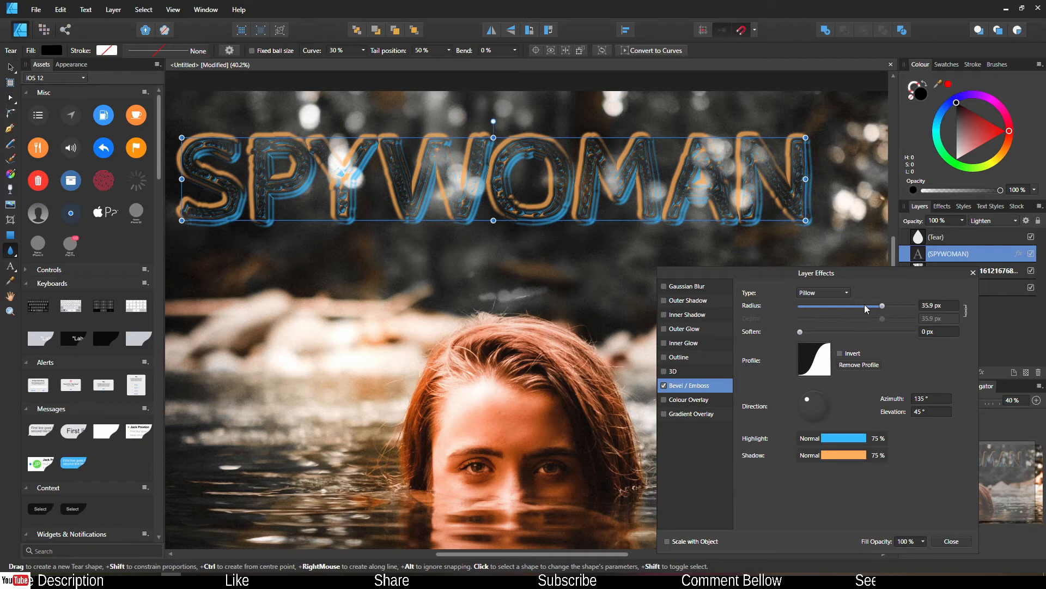
pyautogui.moveTo(883, 310); pyautogui.dragTo(902, 310)
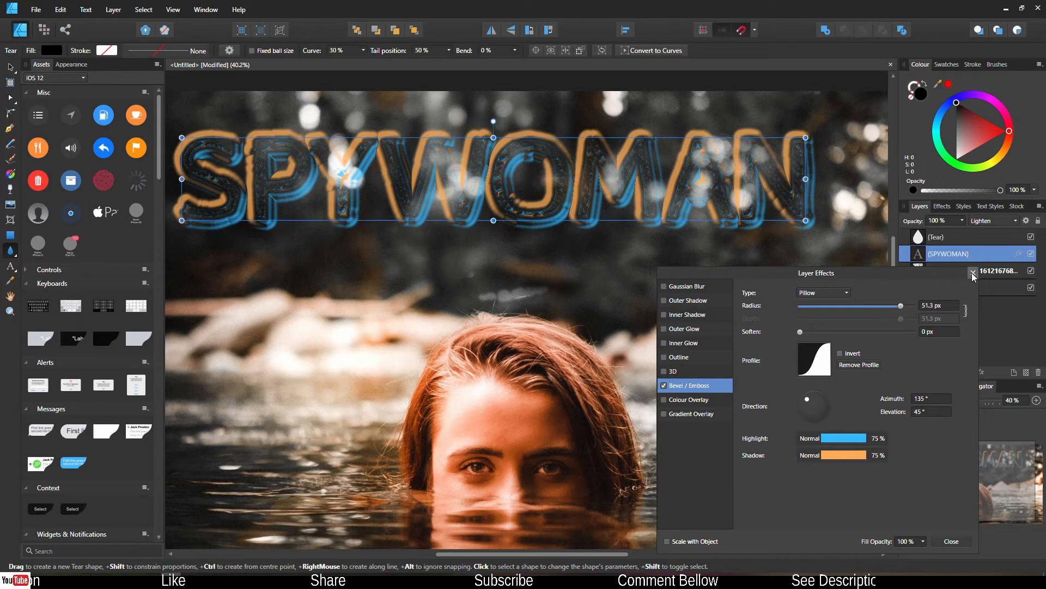
# Enable a Bevel / Emboss effect on the Tear layer with type Emboss and a 35 px radius
pyautogui.click(926, 236)
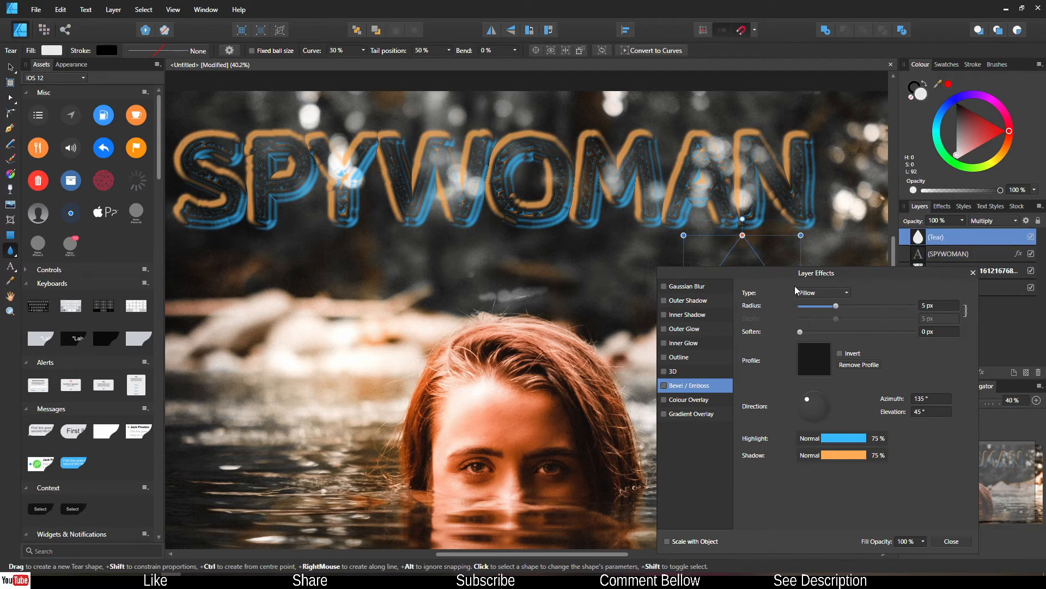
pyautogui.moveTo(793, 273); pyautogui.dragTo(424, 273)
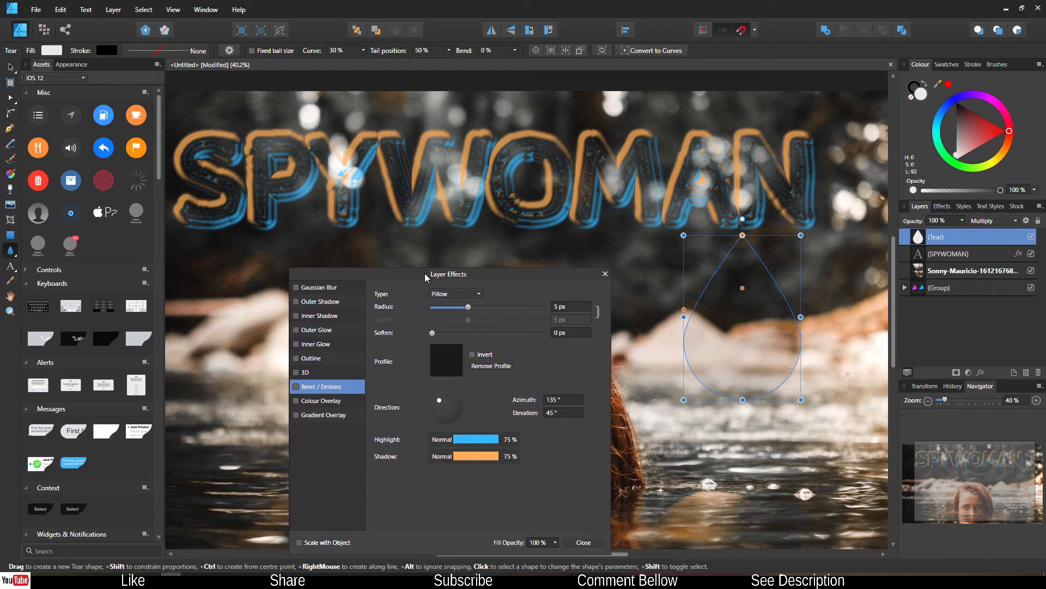
pyautogui.click(296, 386)
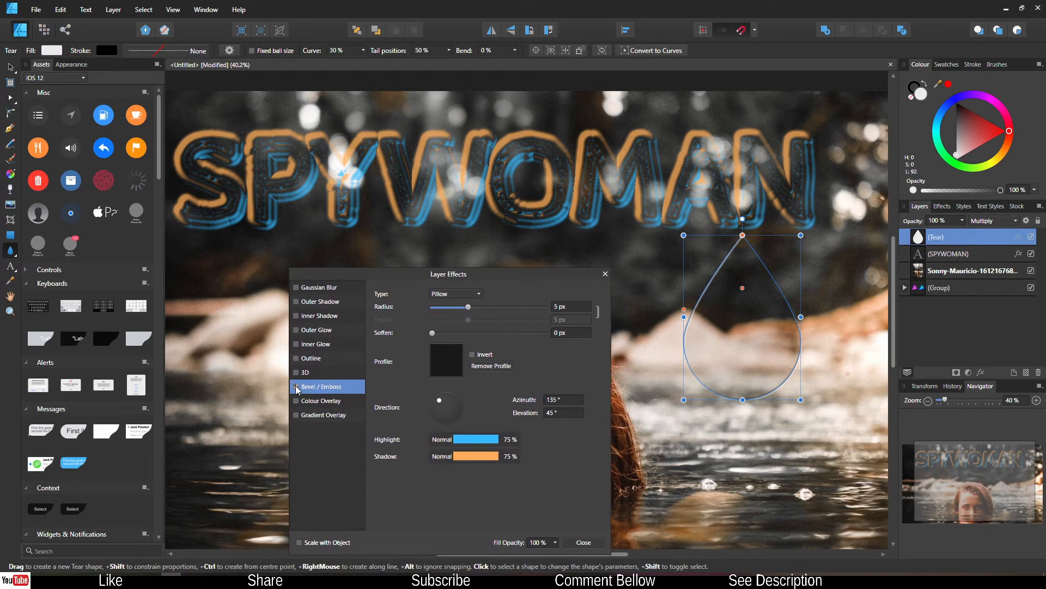
pyautogui.click(450, 298)
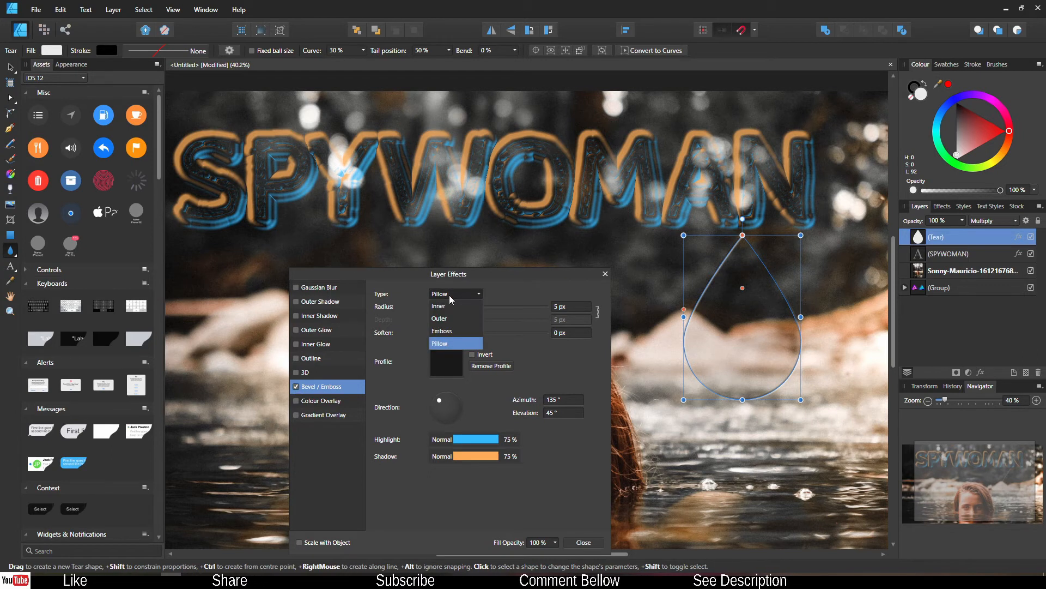
pyautogui.click(442, 330)
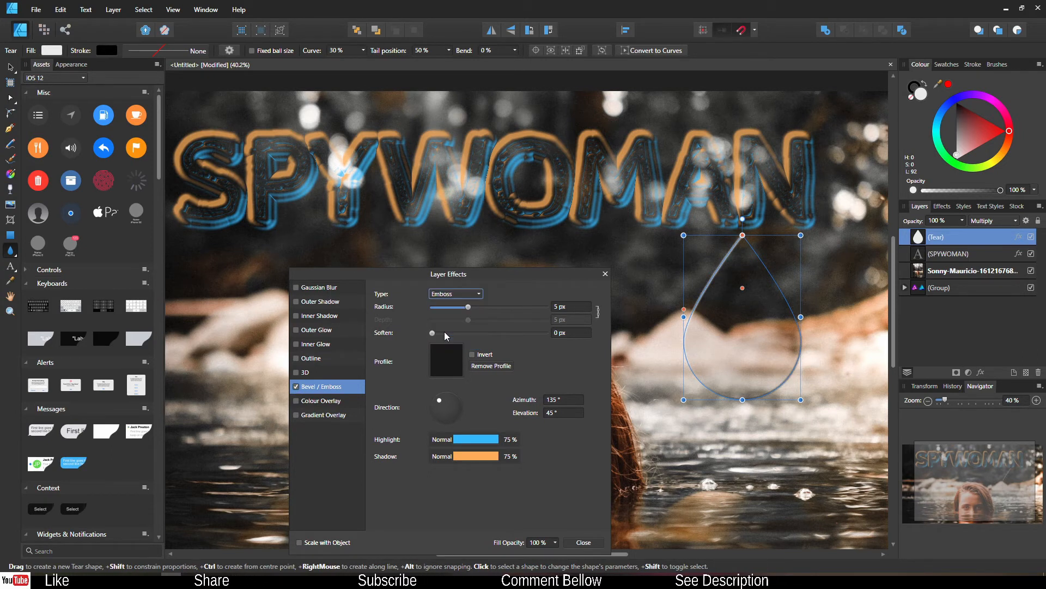
pyautogui.moveTo(492, 306); pyautogui.dragTo(513, 309)
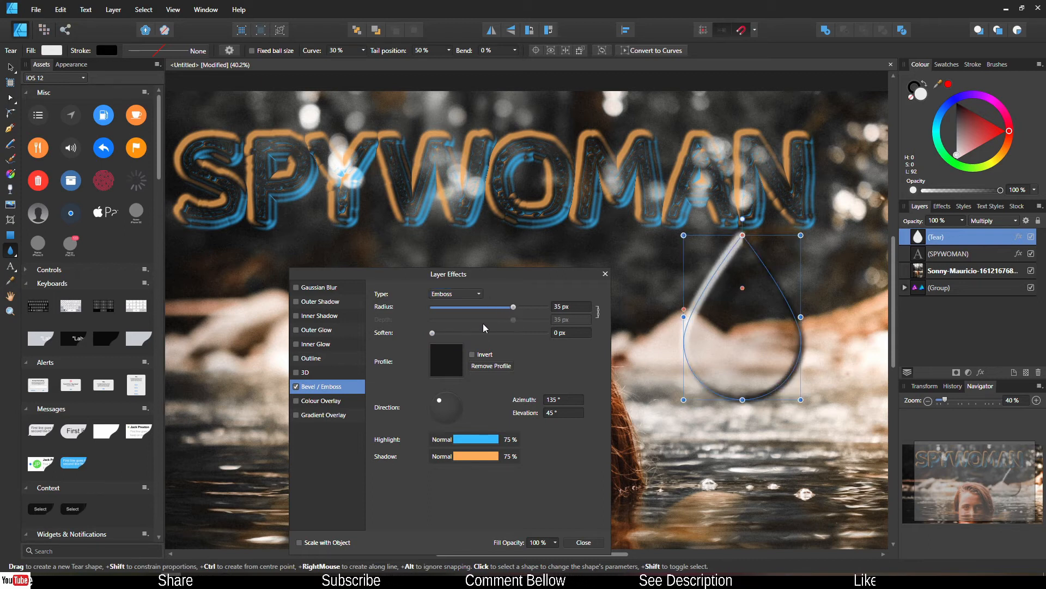
# Compare the standard bevel profiles on the tear shape and apply the S-shaped curve
pyautogui.click(446, 361)
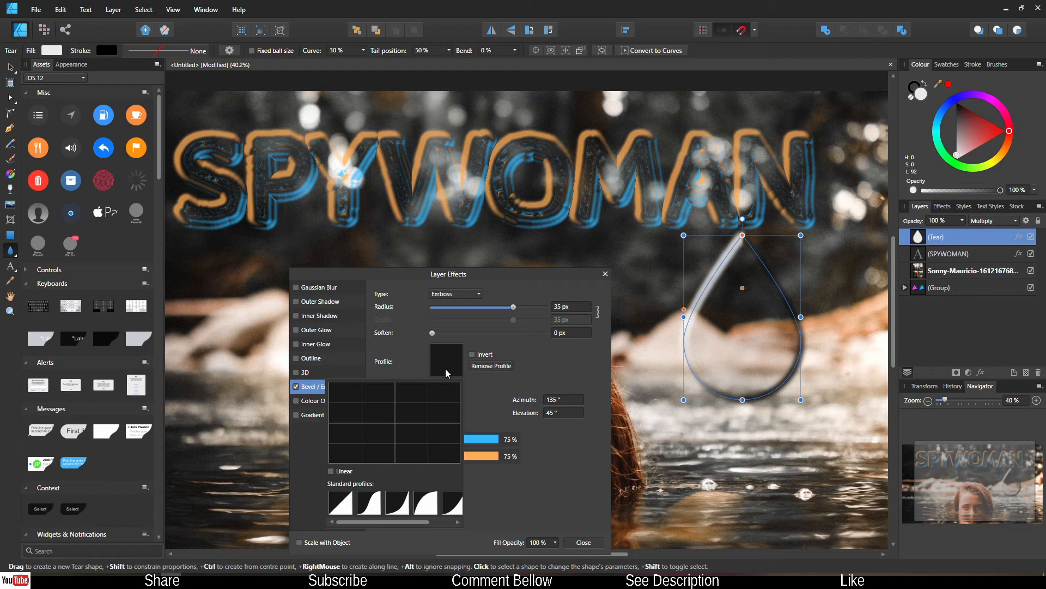
pyautogui.click(428, 511)
pyautogui.click(455, 507)
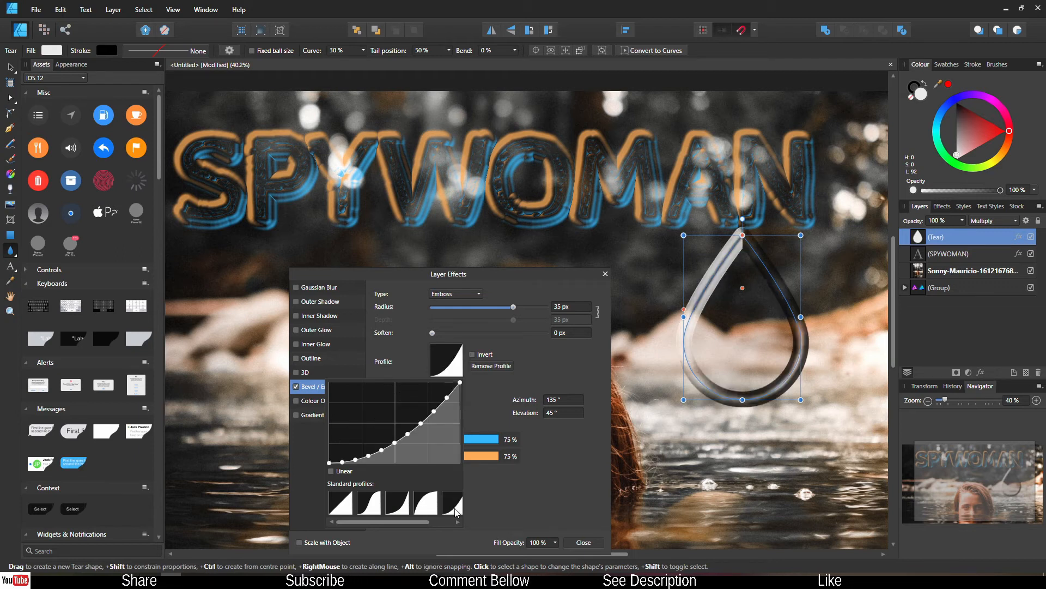
pyautogui.click(428, 512)
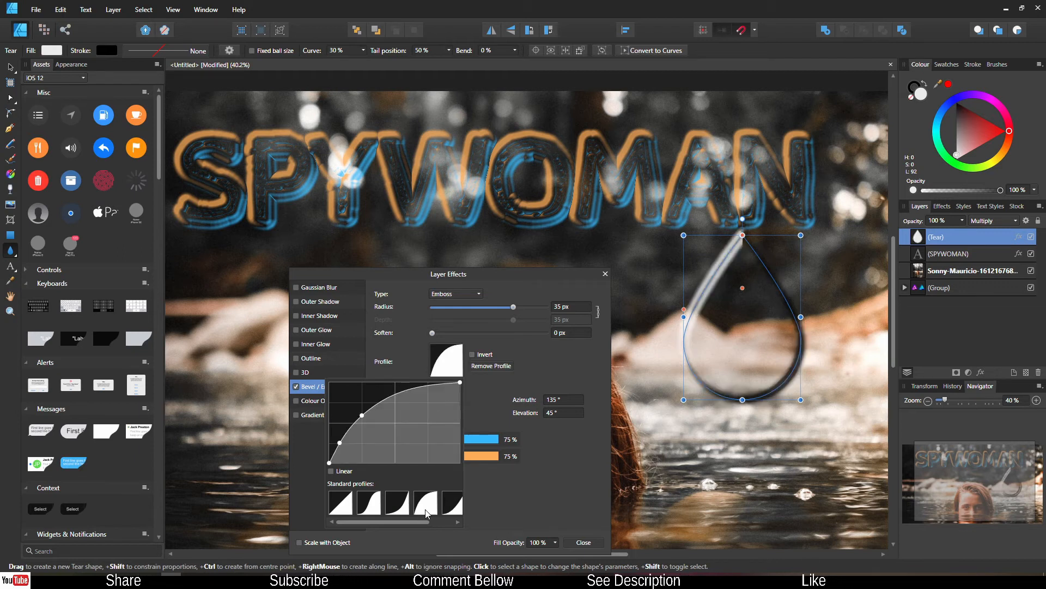
pyautogui.click(398, 515)
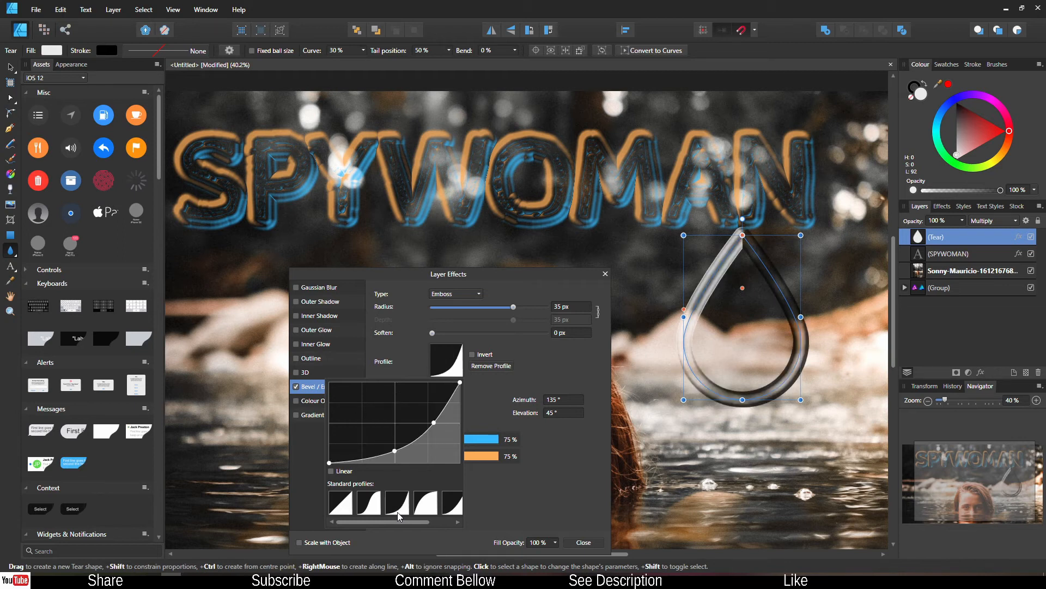
pyautogui.click(370, 509)
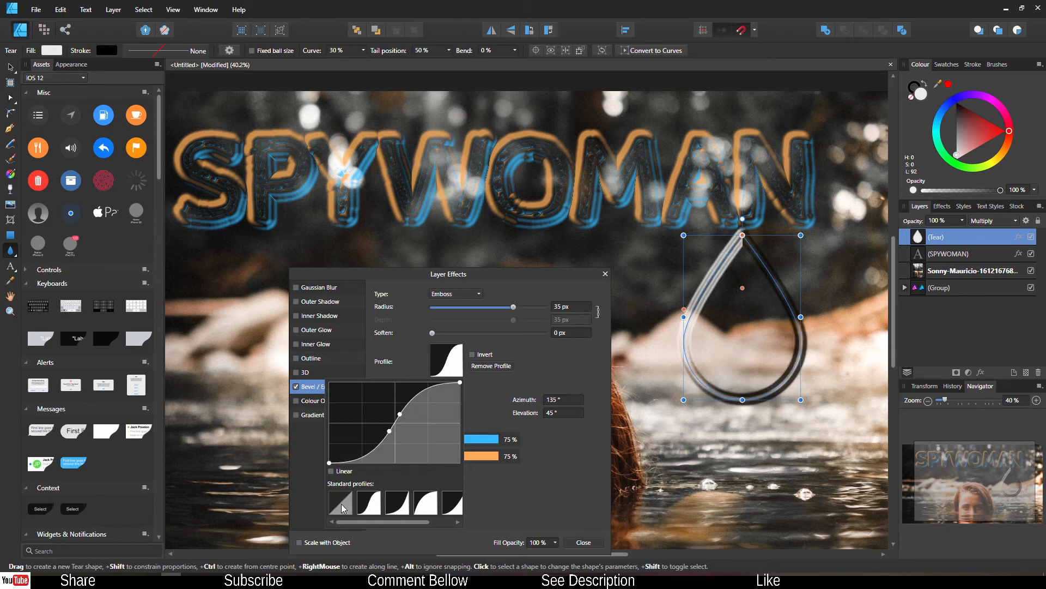
pyautogui.click(343, 509)
pyautogui.click(373, 506)
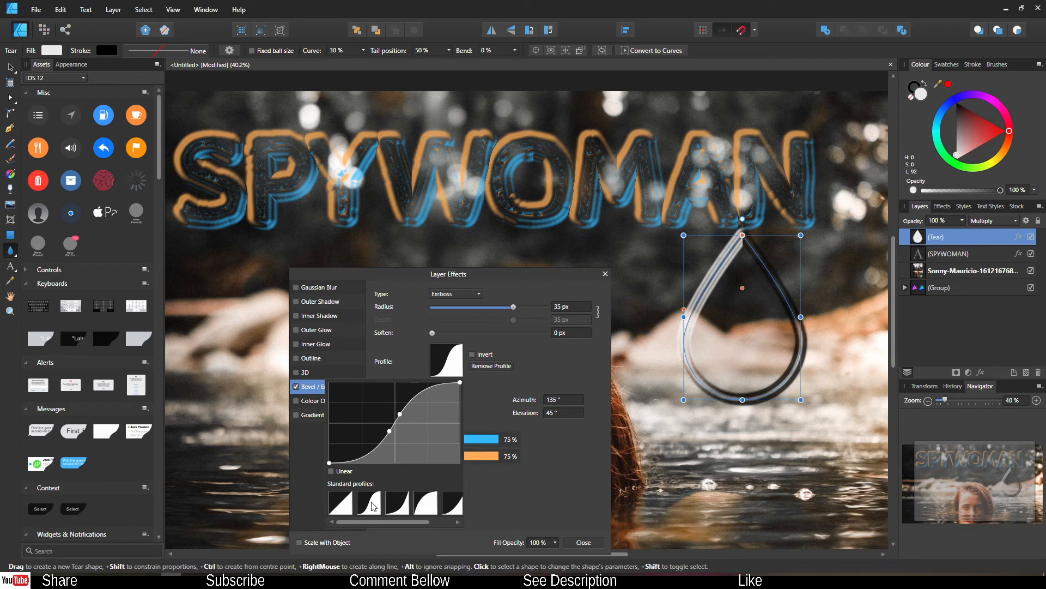
pyautogui.click(561, 449)
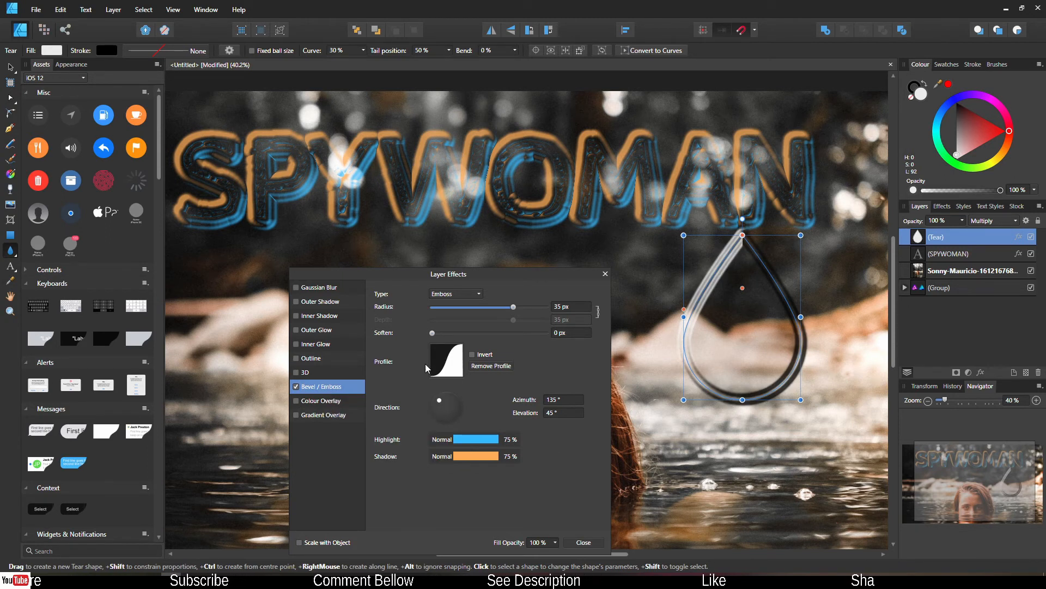
# Soften the tear's emboss by 3.7 px and set its highlight colour to turquoise, RGB 44, 255, 196
pyautogui.click(440, 333)
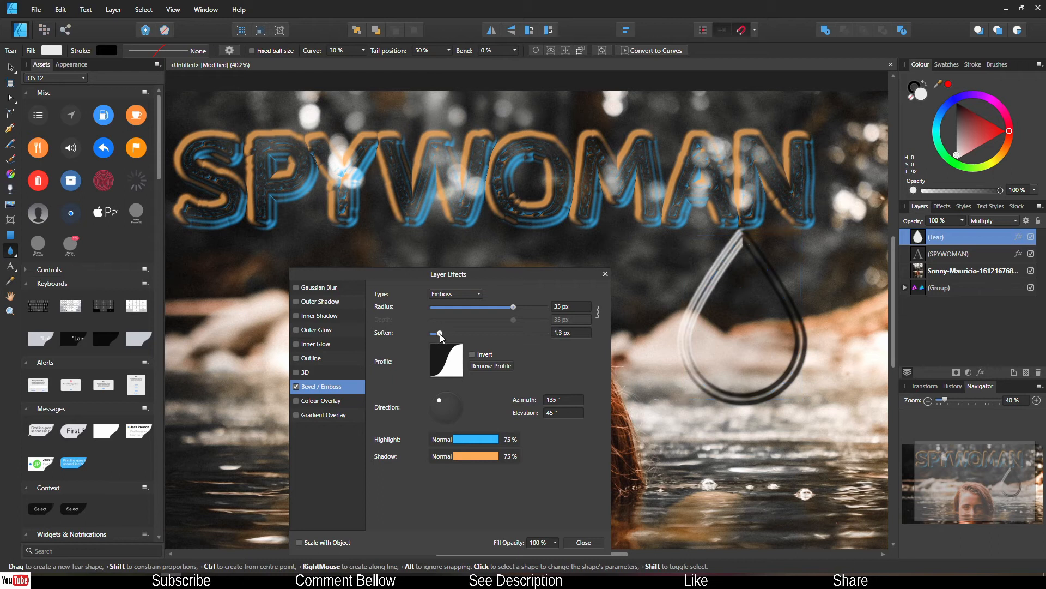
pyautogui.click(468, 438)
pyautogui.click(384, 476)
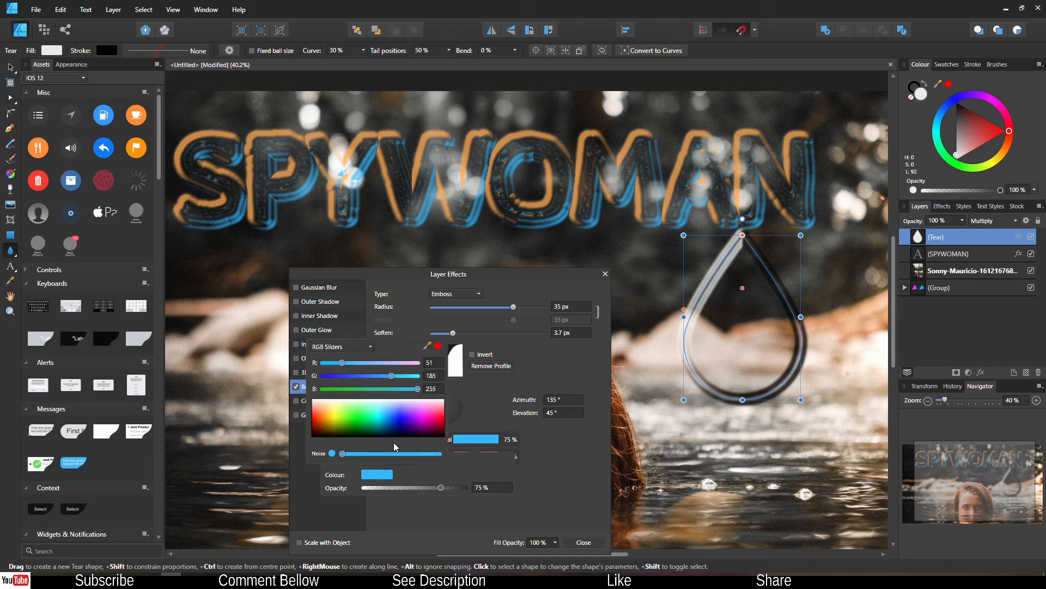
pyautogui.moveTo(381, 423)
pyautogui.mouseDown()
pyautogui.moveTo(406, 414)
pyautogui.moveTo(374, 414)
pyautogui.mouseUp()
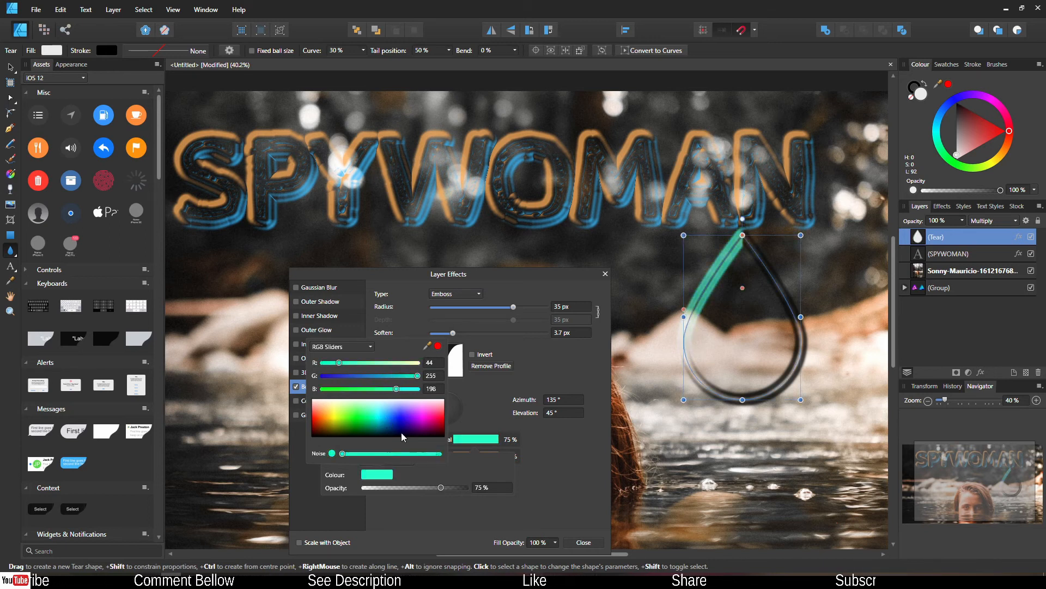
pyautogui.click(552, 457)
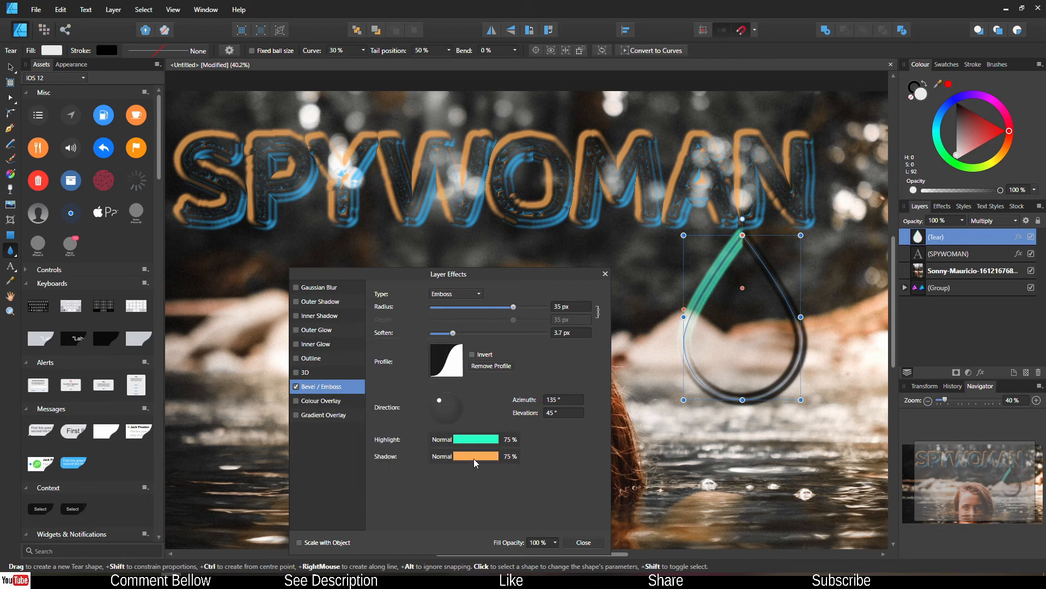
# Set the shadow colour of the tear's emboss to bright magenta
pyautogui.click(473, 459)
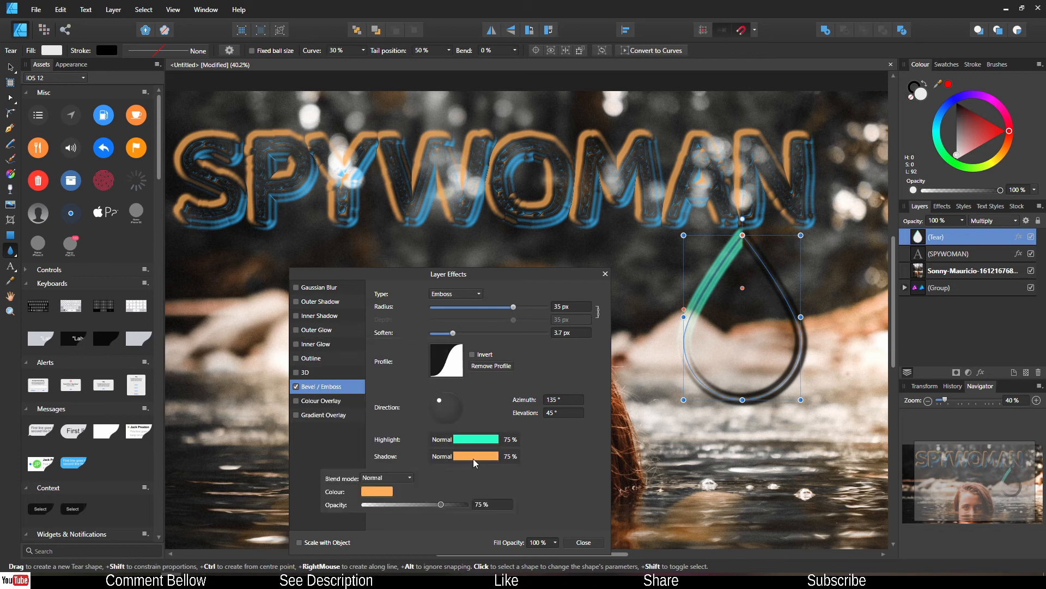
pyautogui.click(385, 491)
pyautogui.moveTo(351, 434); pyautogui.dragTo(427, 433)
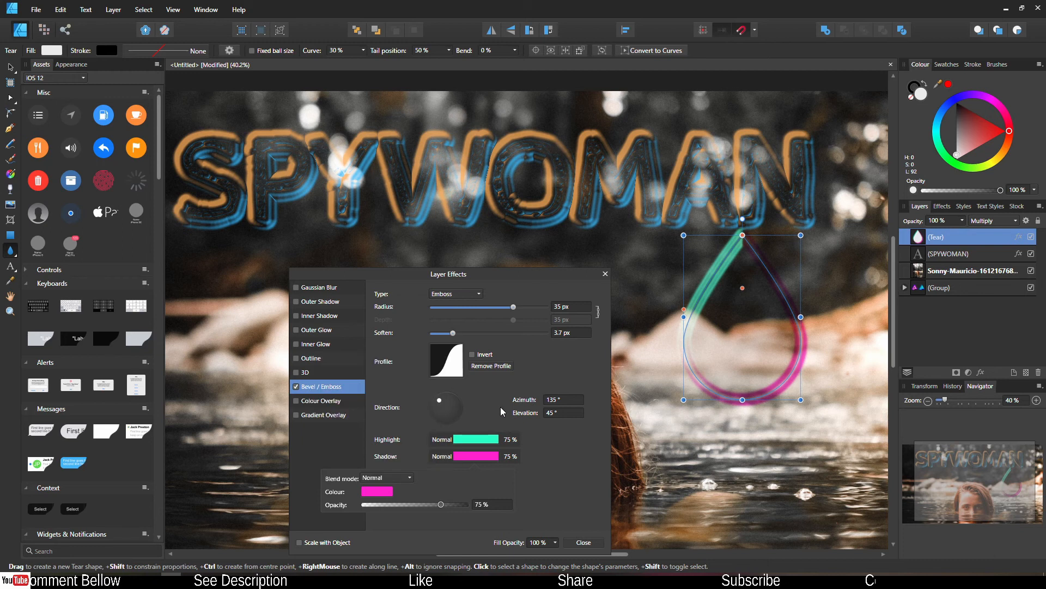
# Shrink the tear to about 491 × 628 px, move it down beside the woman's head, and close the layer effects
pyautogui.moveTo(683, 235); pyautogui.dragTo(693, 262)
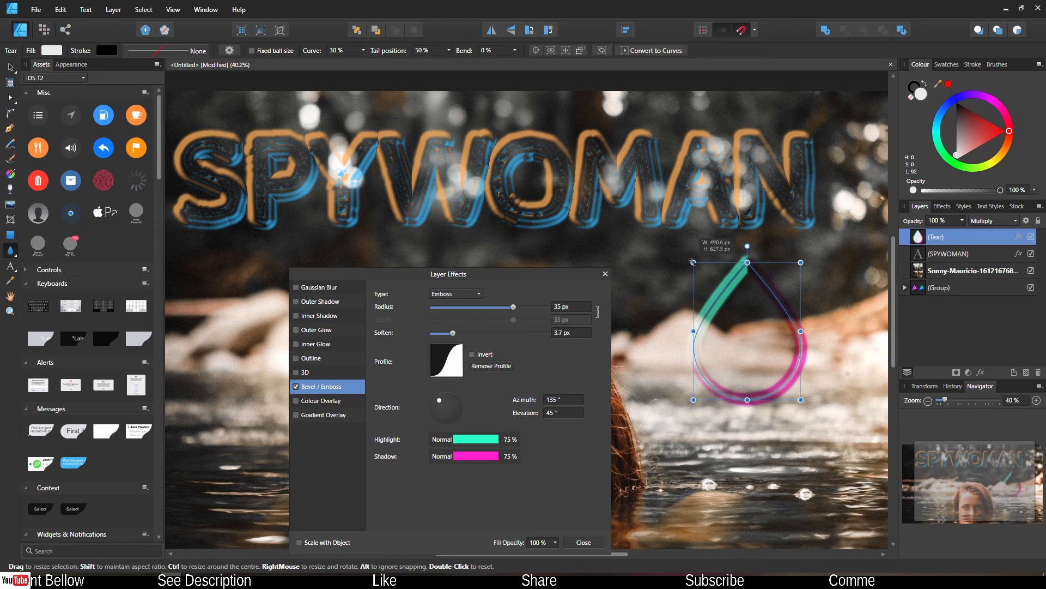
pyautogui.click(10, 68)
pyautogui.moveTo(755, 353); pyautogui.dragTo(769, 388)
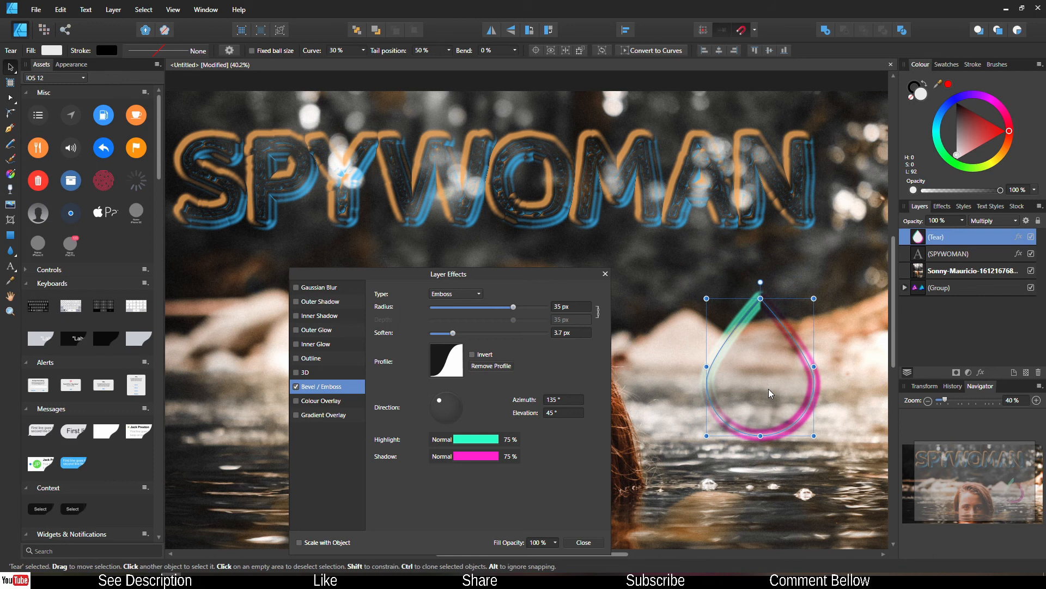
pyautogui.click(587, 544)
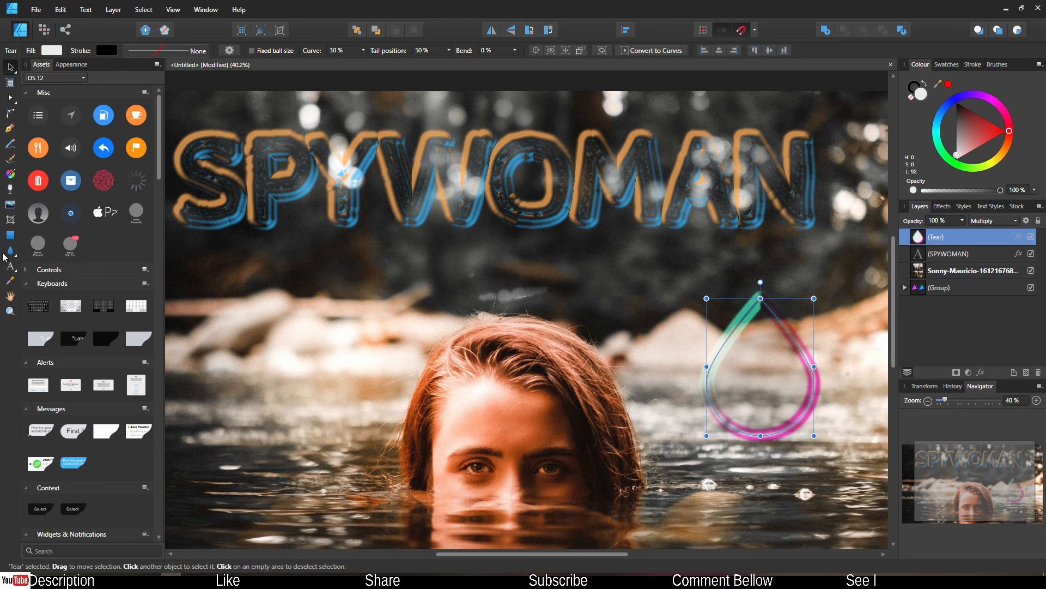
pyautogui.click(11, 297)
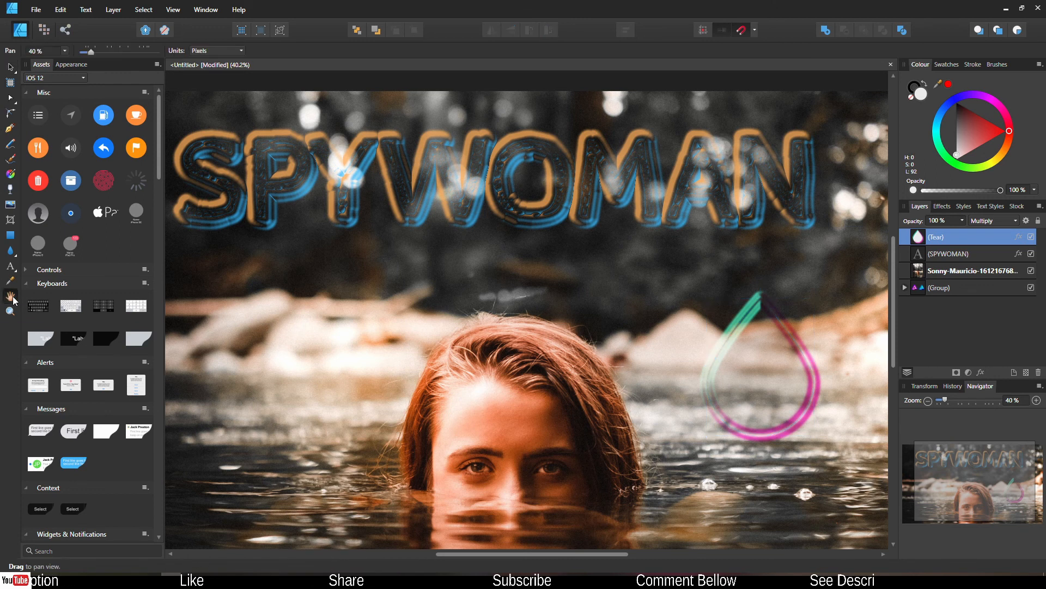